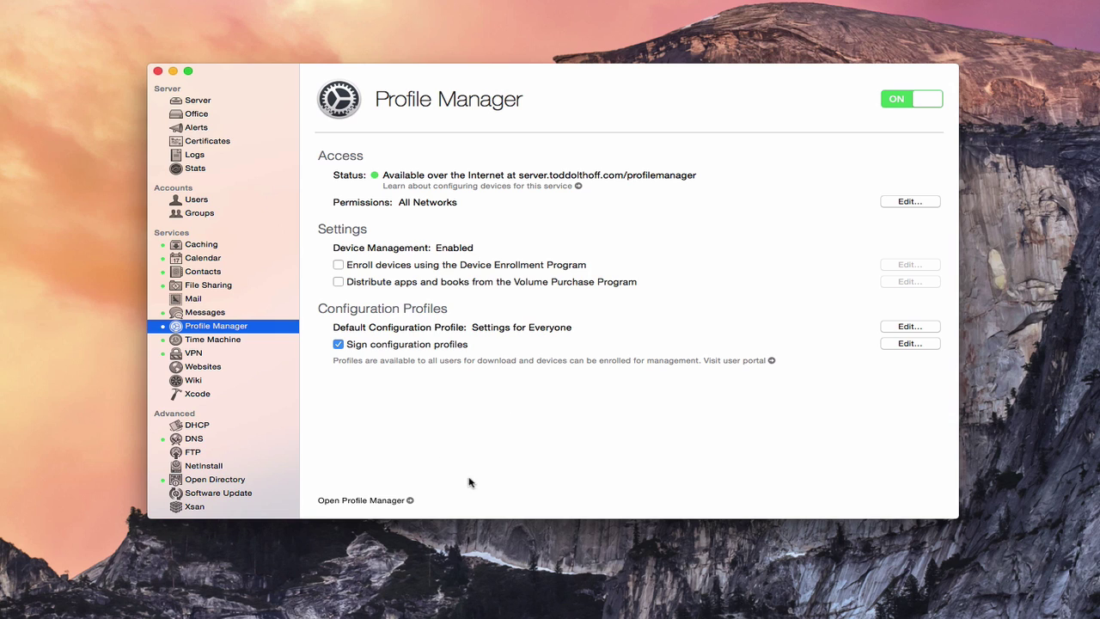
Step: Launch the Profile Manager web admin in Safari and check the page's full address
left_click(411, 503)
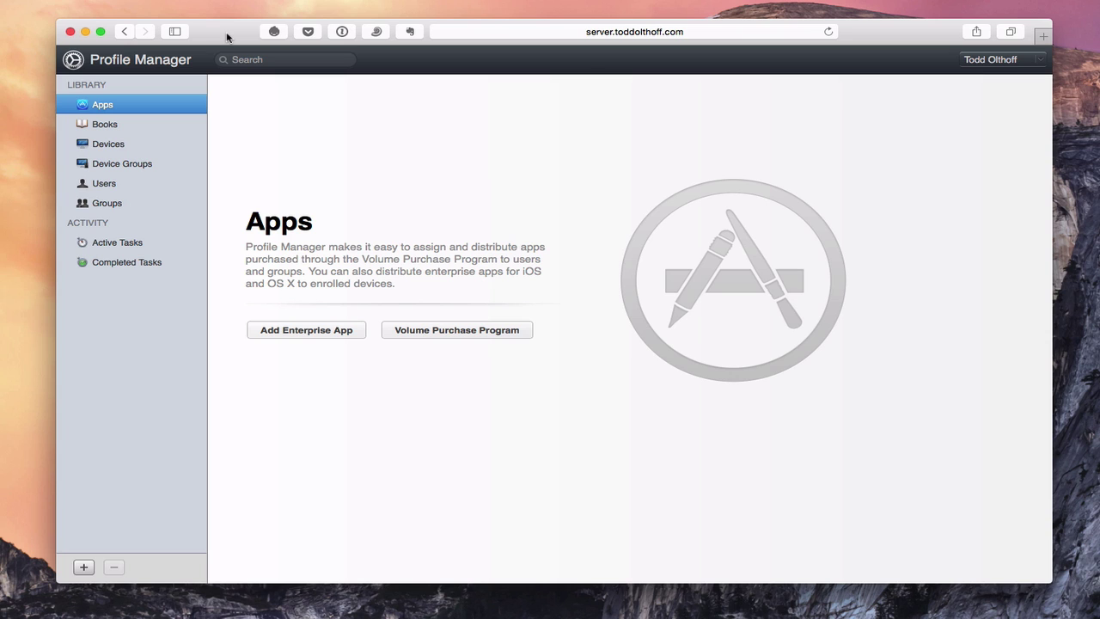
left_click(679, 31)
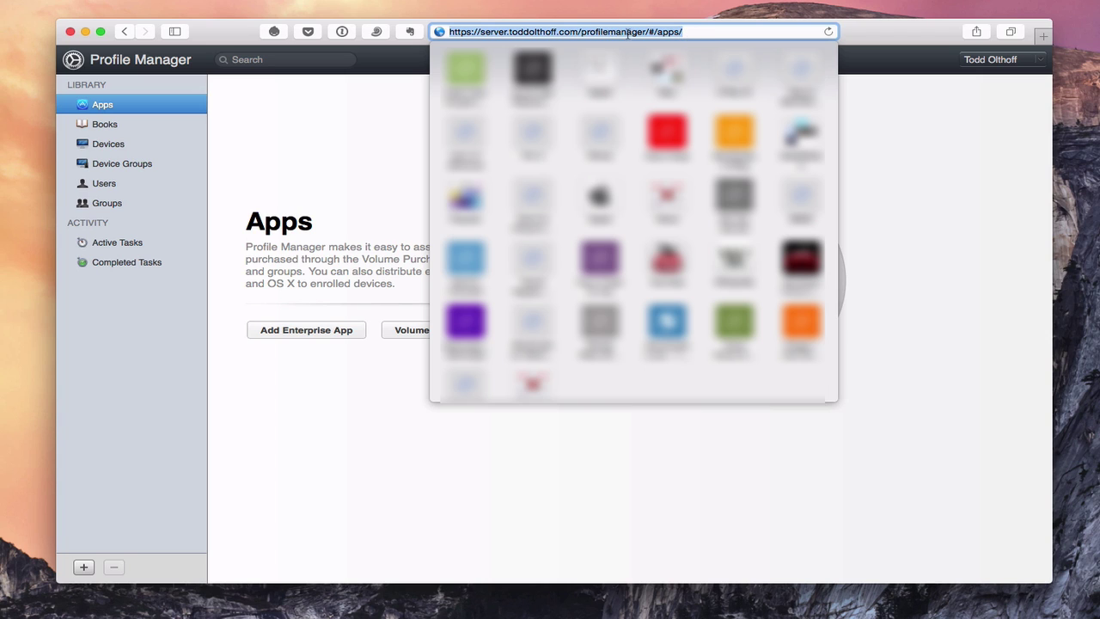
left_click(294, 121)
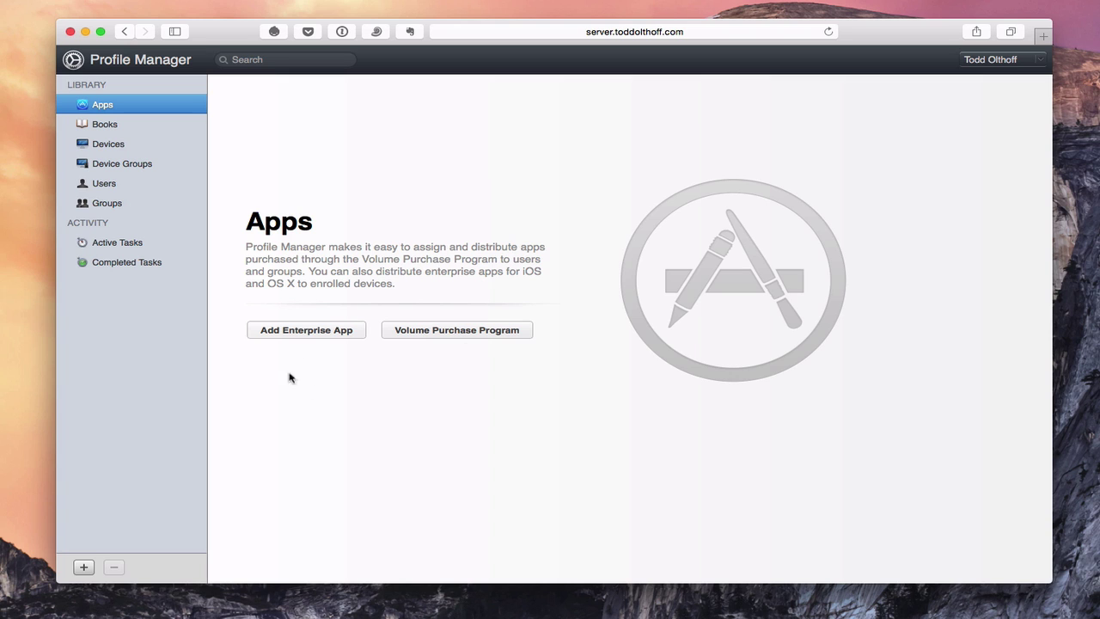
left_click(316, 332)
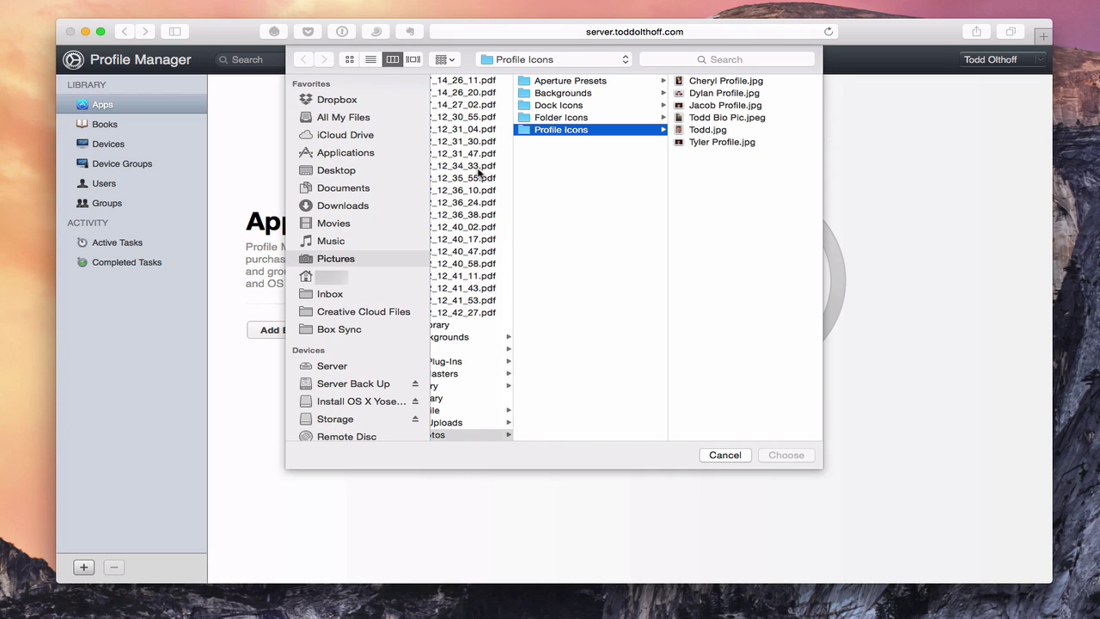
left_click(724, 454)
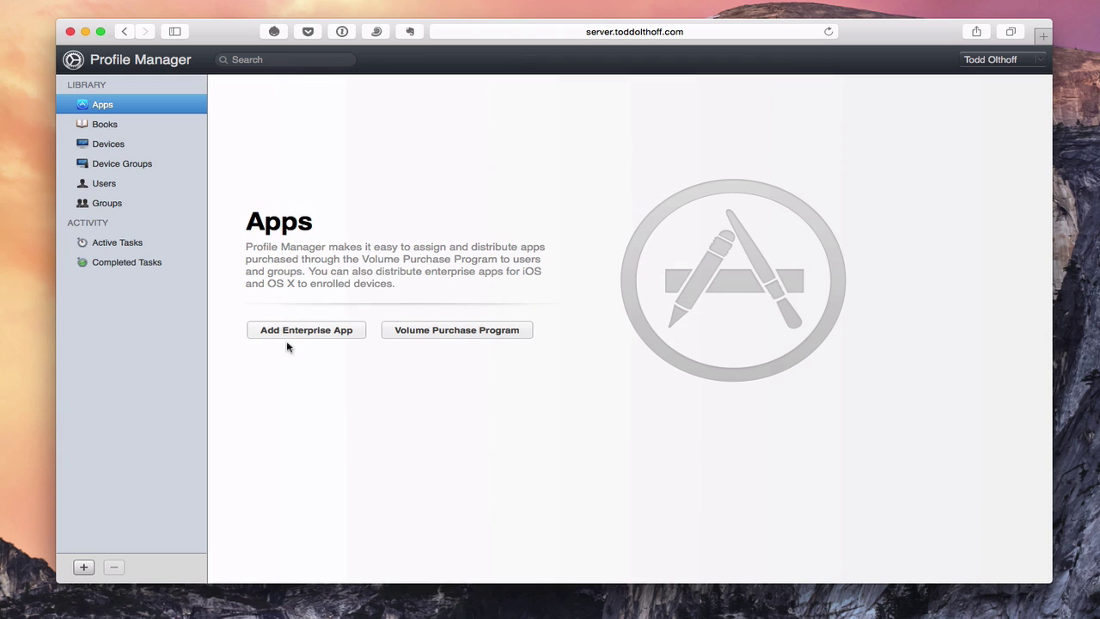
left_click(461, 334)
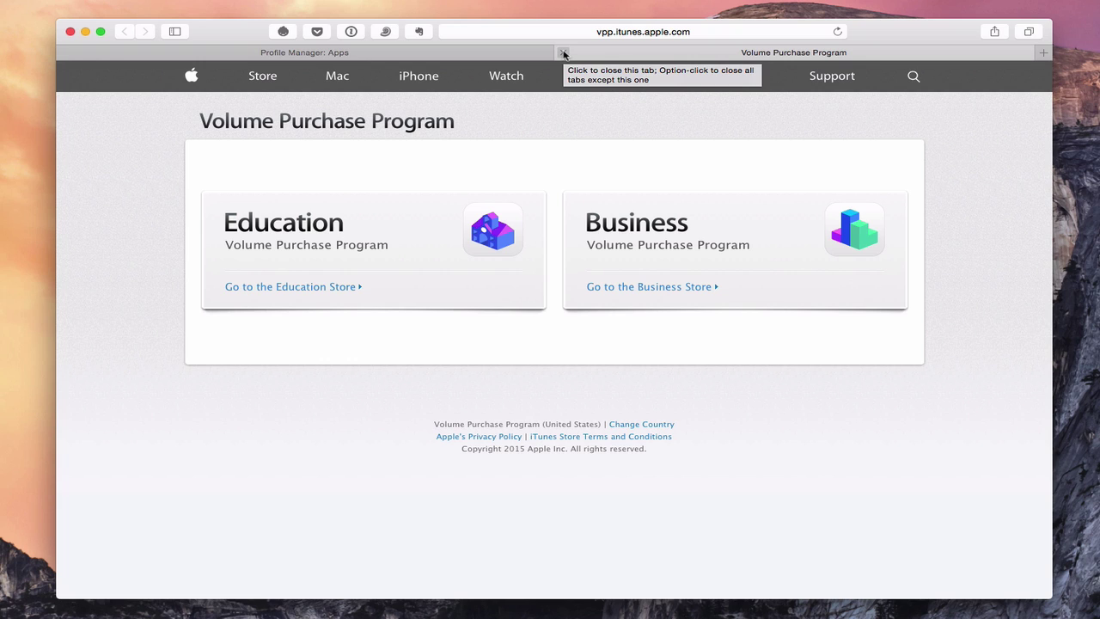
left_click(564, 54)
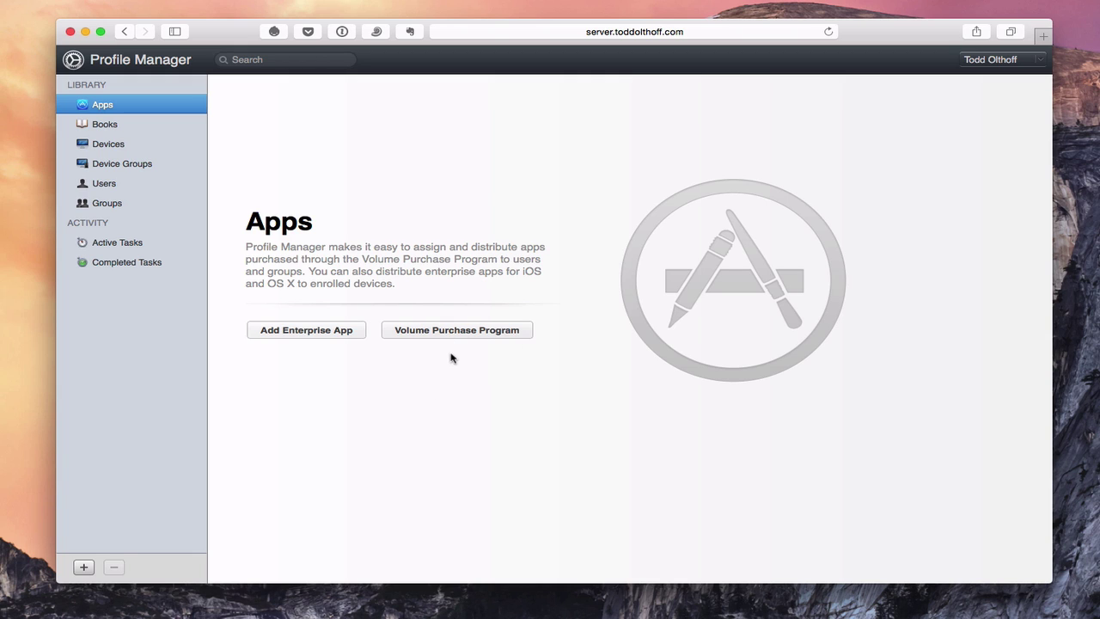
Step: Check the Books library, then list the enrolled MacBook Pro and iPhone under Devices
left_click(101, 127)
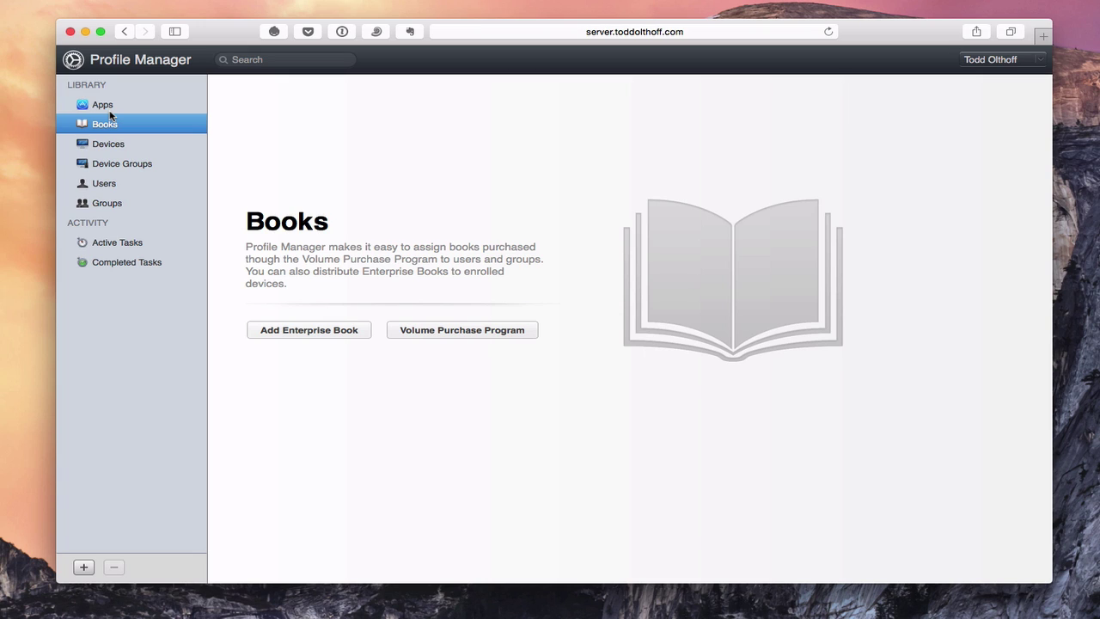
left_click(109, 151)
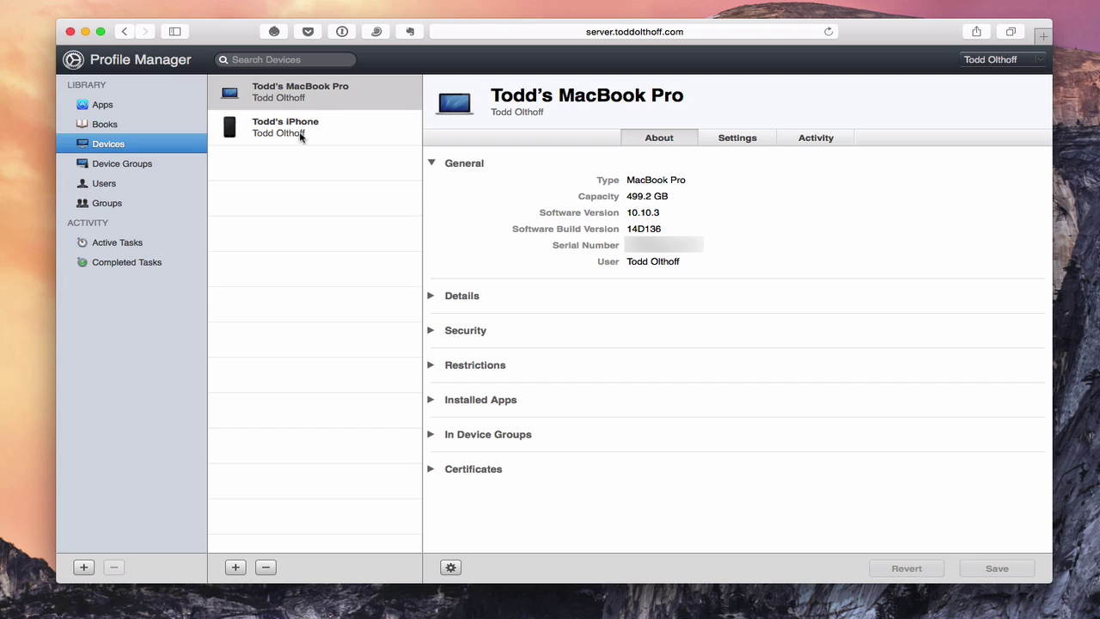
Step: Browse Device Groups, Users and Groups, ending on the empty Active Tasks page
left_click(118, 169)
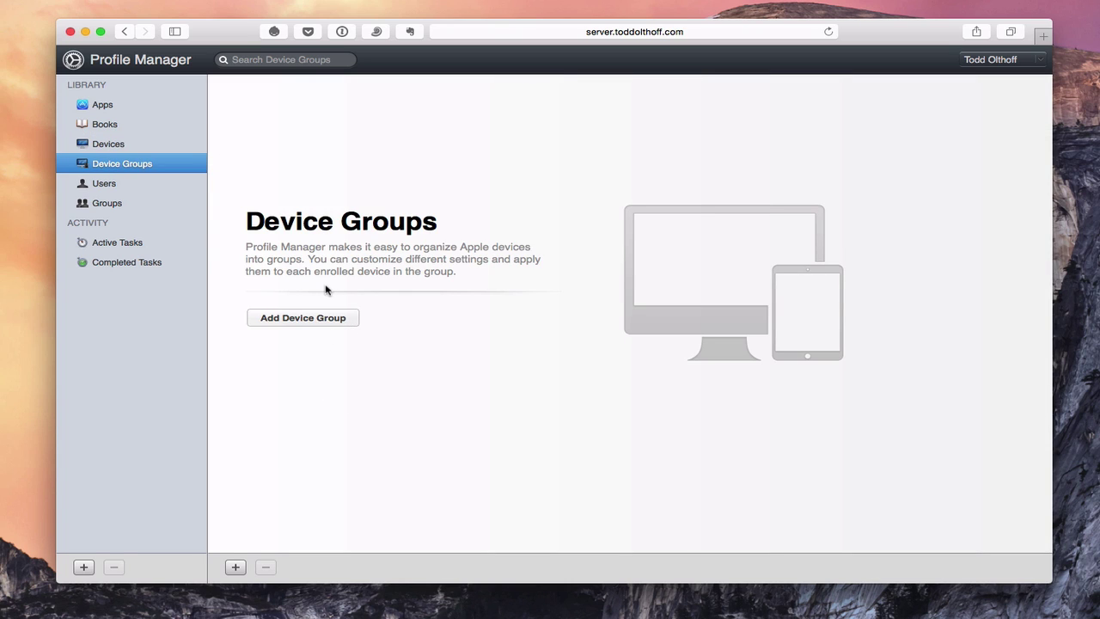
left_click(97, 185)
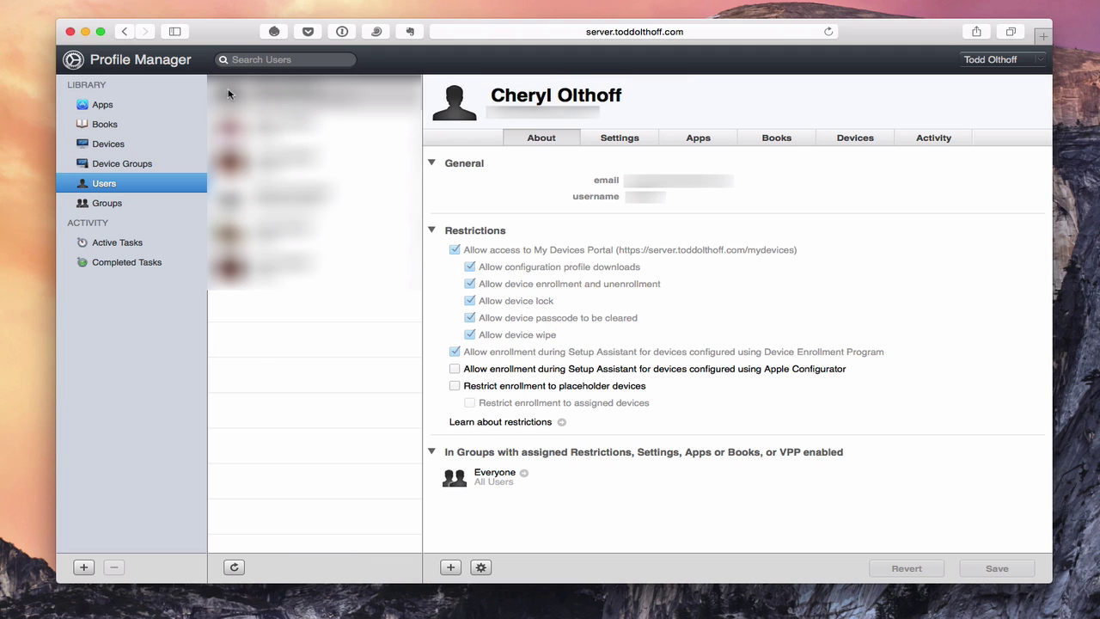
left_click(108, 204)
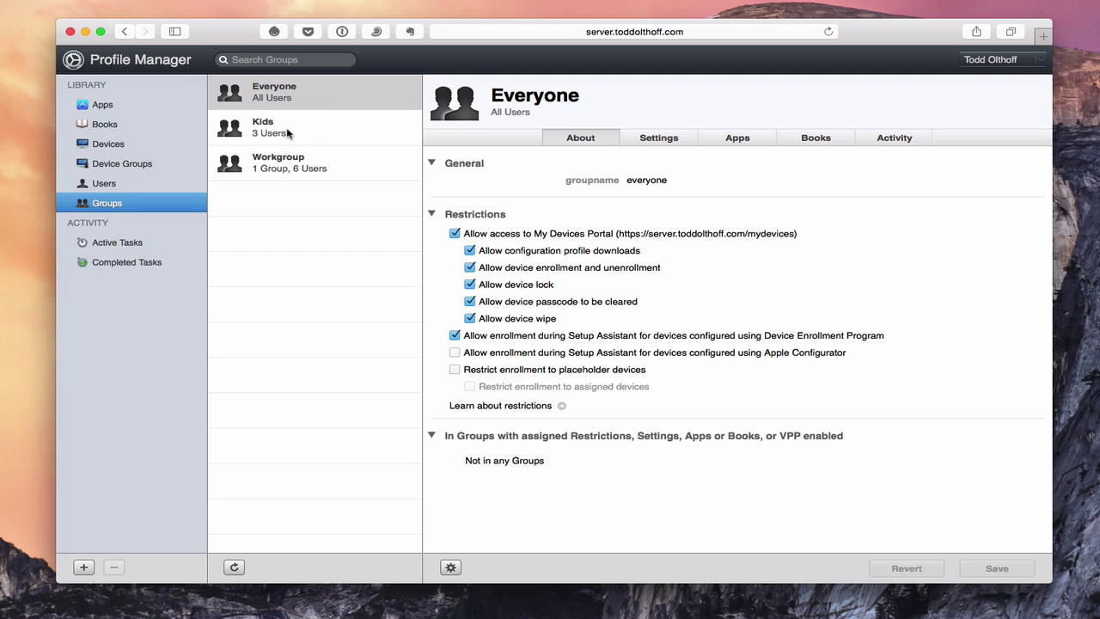
left_click(110, 245)
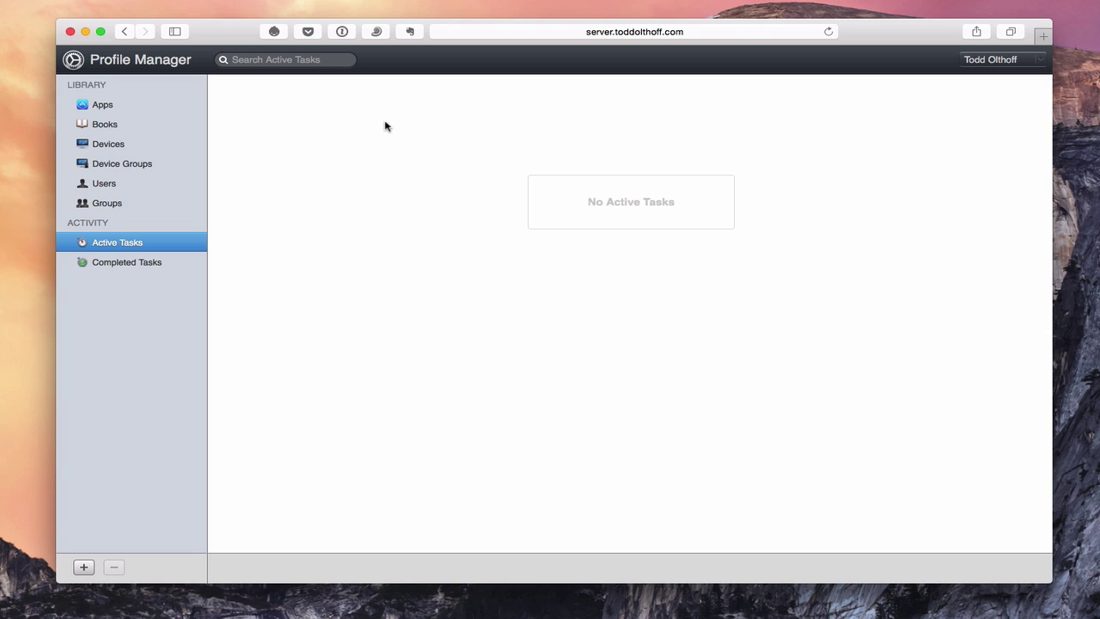
Step: Check the completed enrollment tasks, then return to Groups to see Everyone's restrictions
left_click(131, 263)
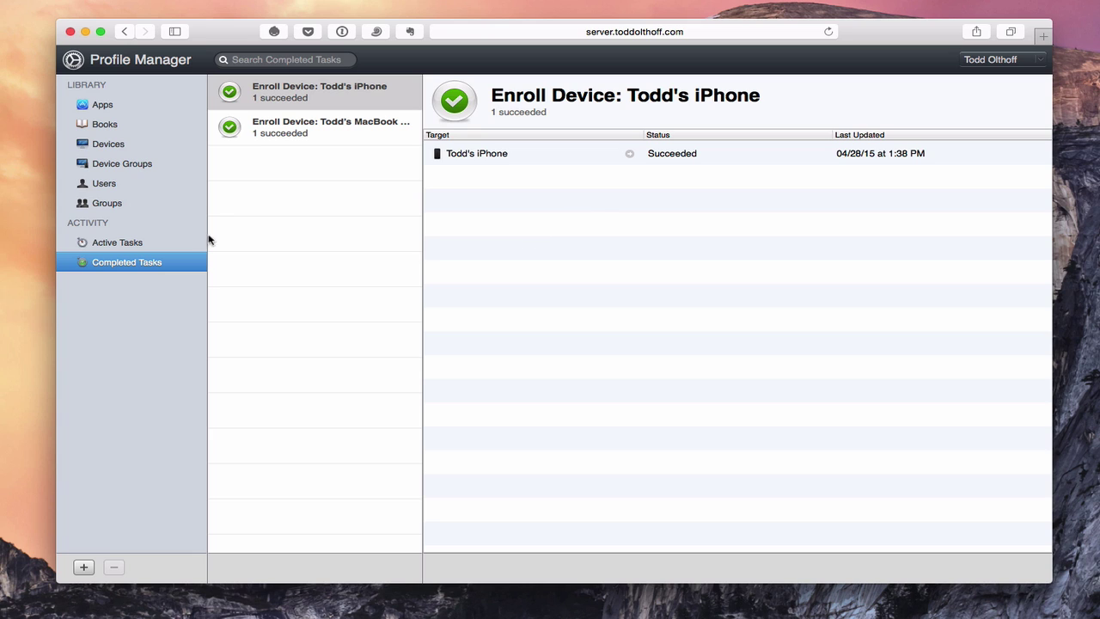
left_click(114, 205)
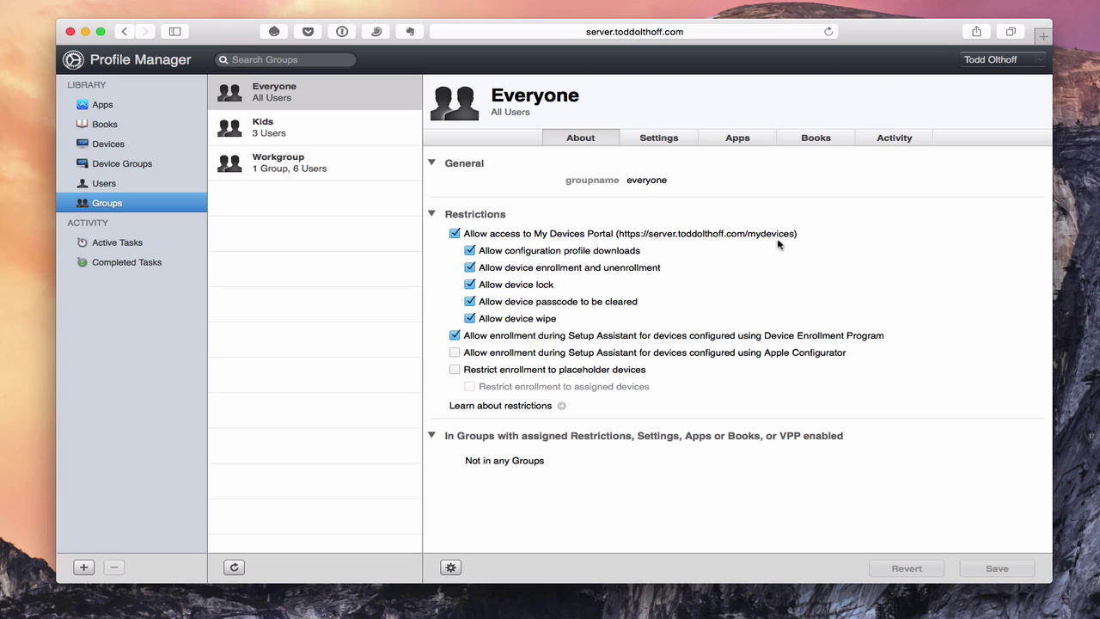
left_click(455, 235)
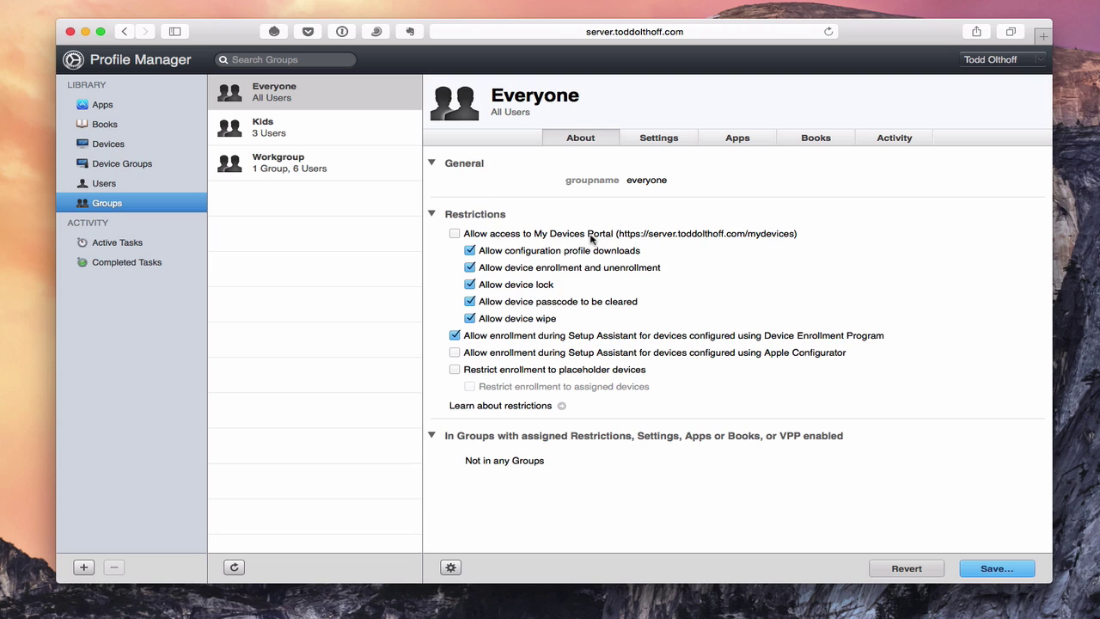
left_click(914, 569)
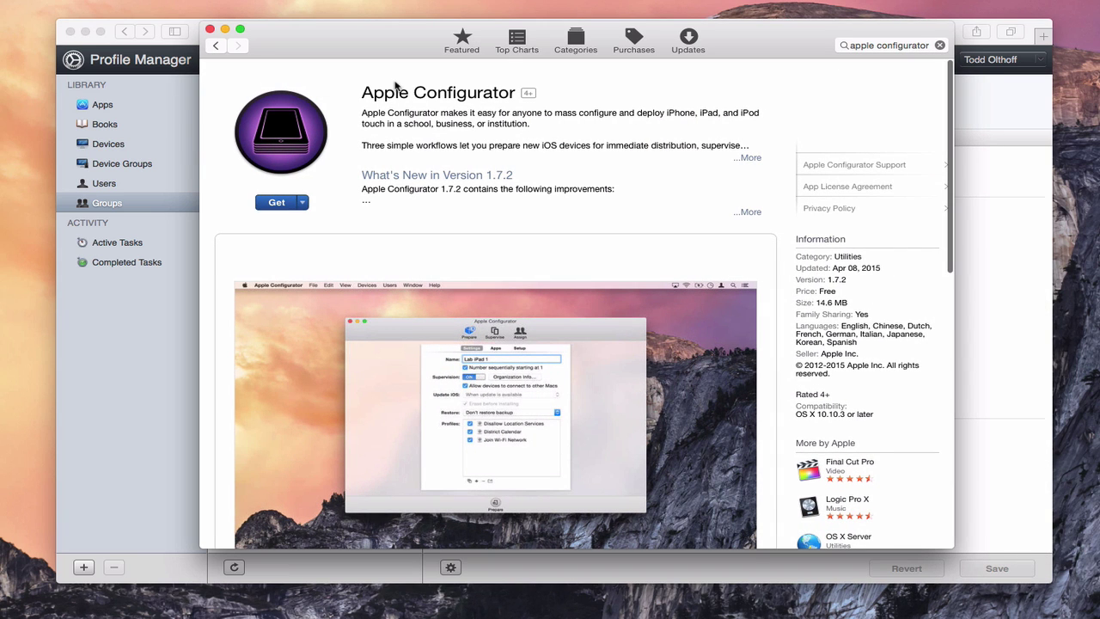
Step: View all five Apple Configurator screenshots in turn, ending back on the first
scroll(541, 387, "down", 2)
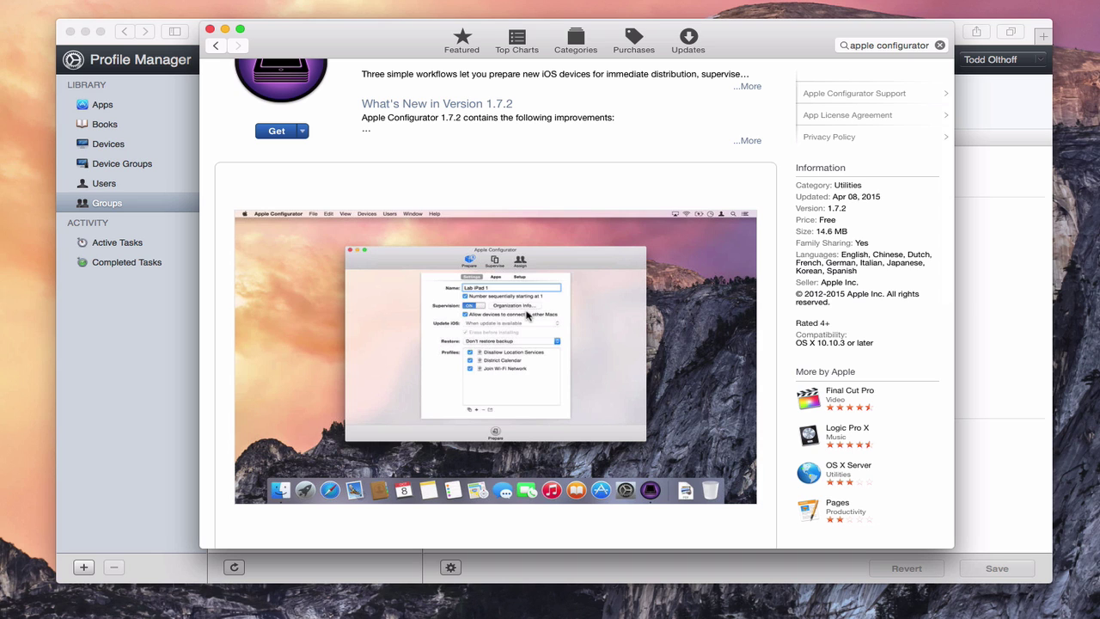
scroll(528, 316, "down", 2)
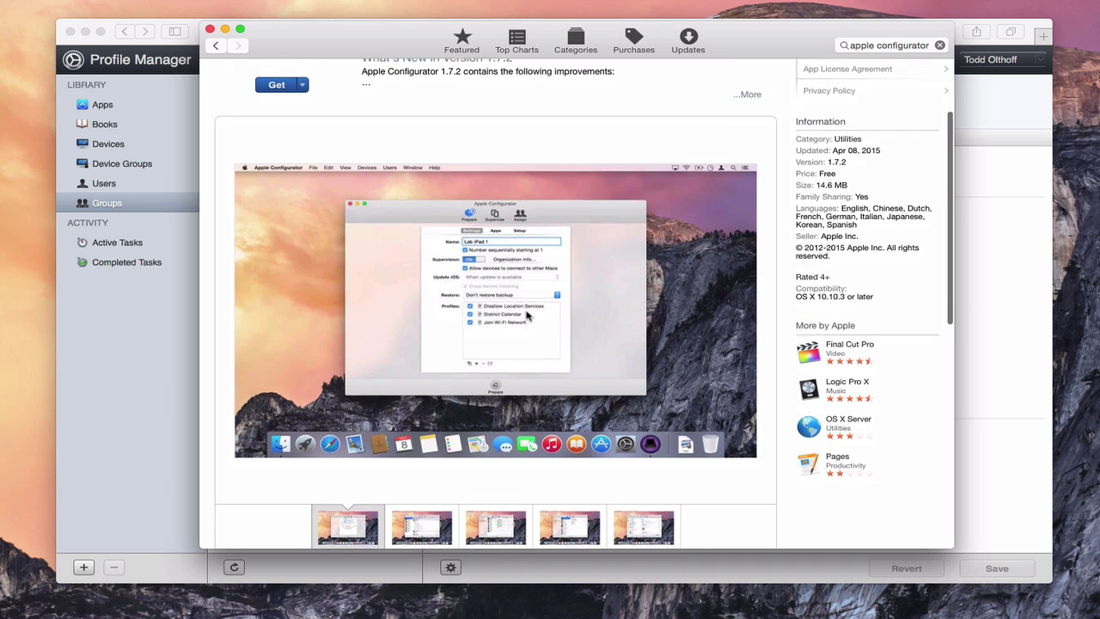
left_click(420, 503)
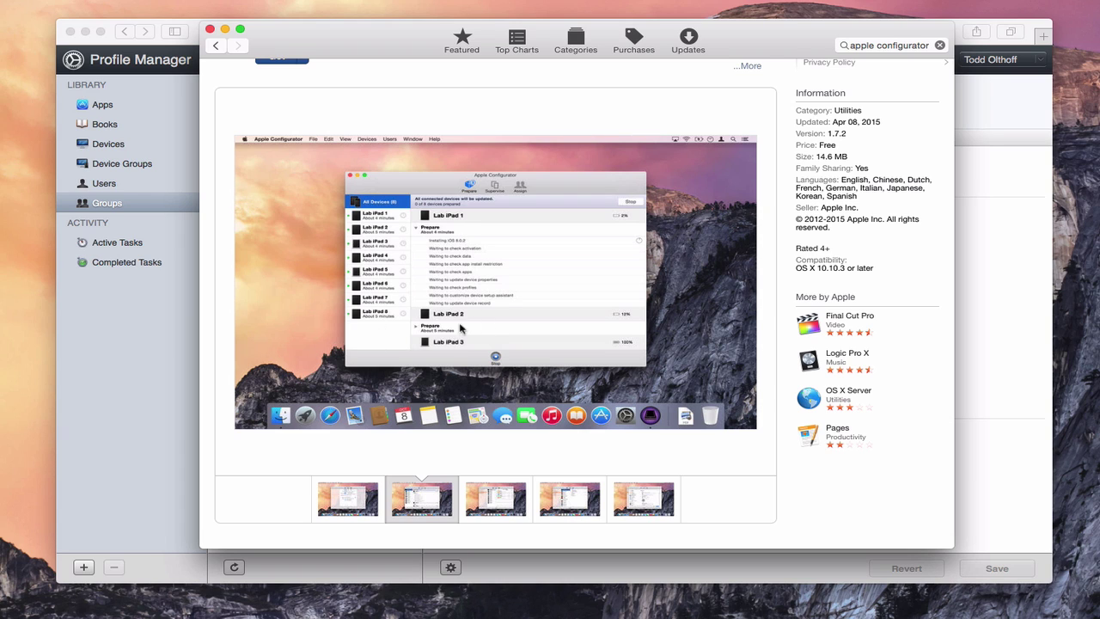
left_click(501, 503)
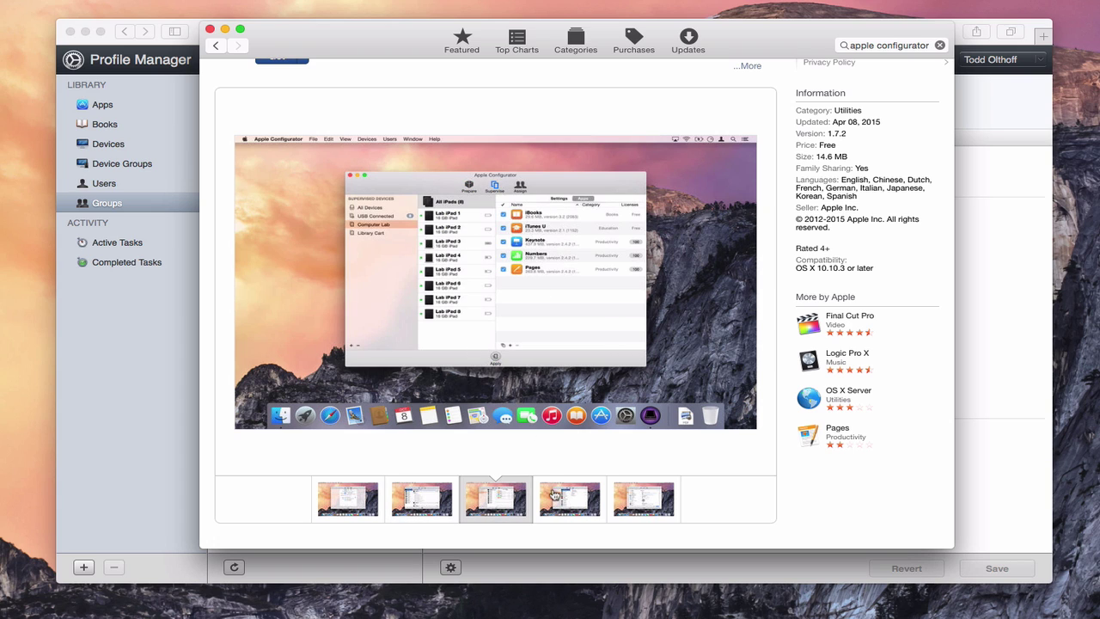
left_click(571, 507)
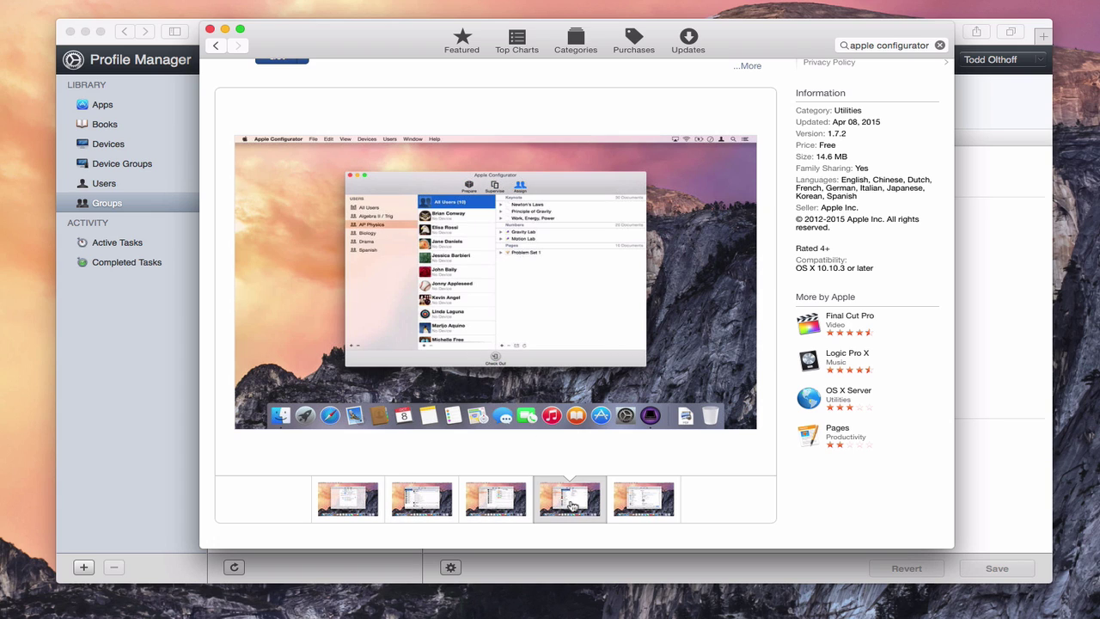
left_click(632, 504)
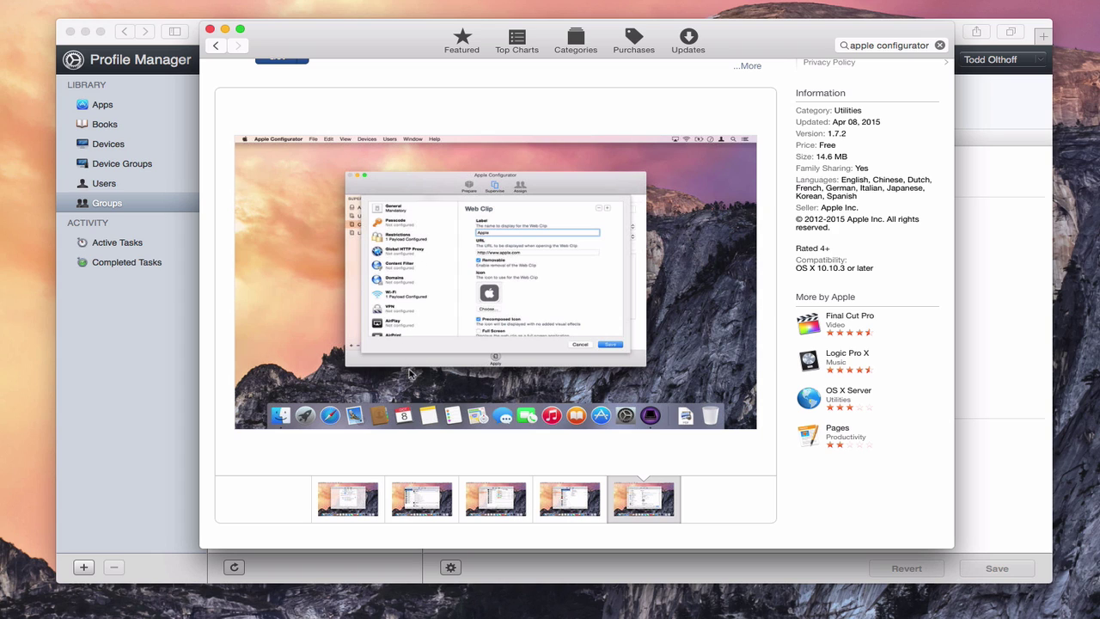
left_click(344, 500)
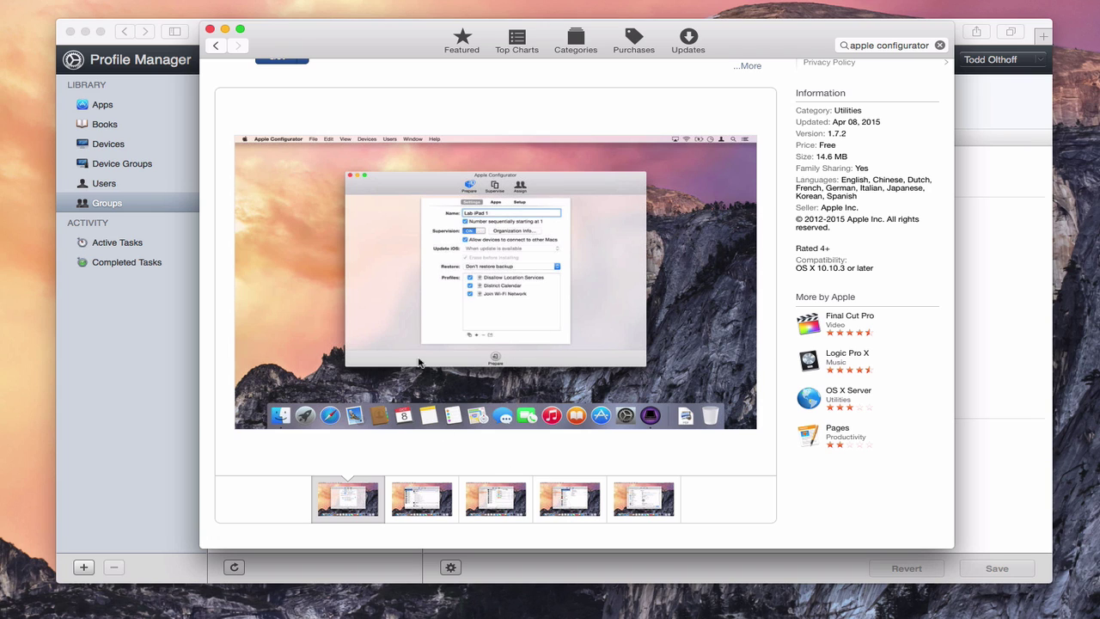
Step: Minimize the App Store to return to Profile Manager's Everyone group
scroll(578, 230, "up", 1)
scroll(577, 230, "up", 5)
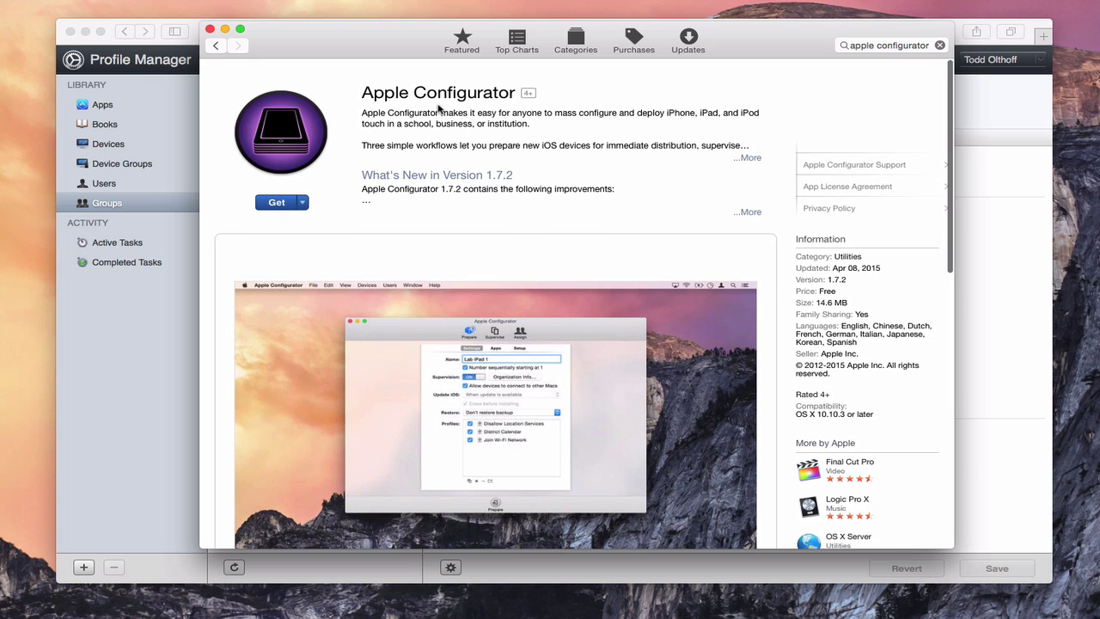
left_click(226, 29)
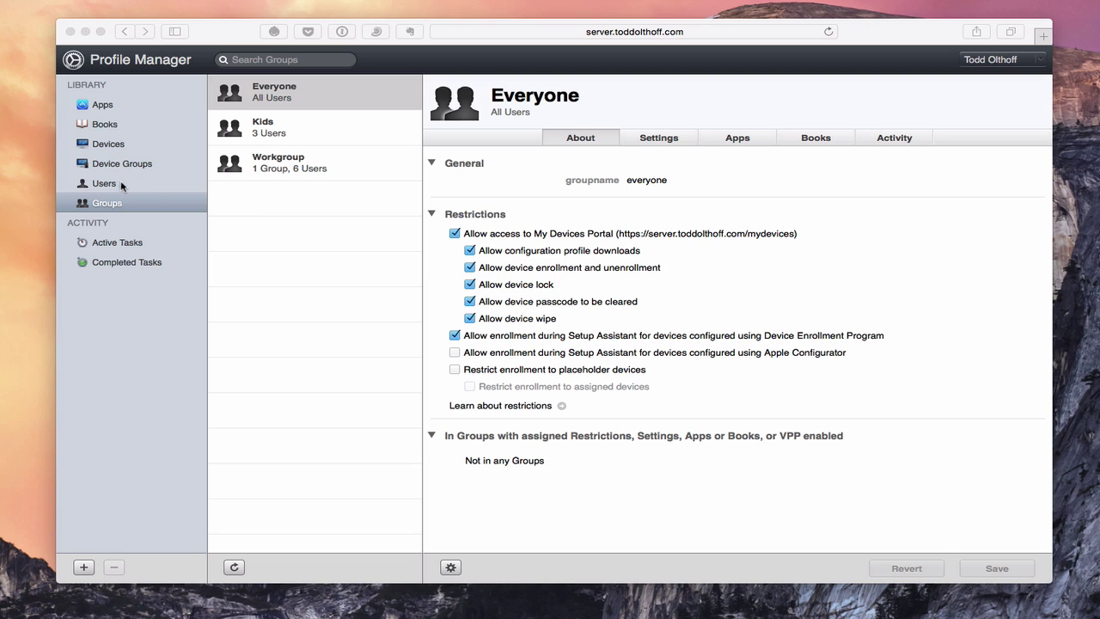
Step: Switch the Everyone group page to its Settings tab
left_click(657, 138)
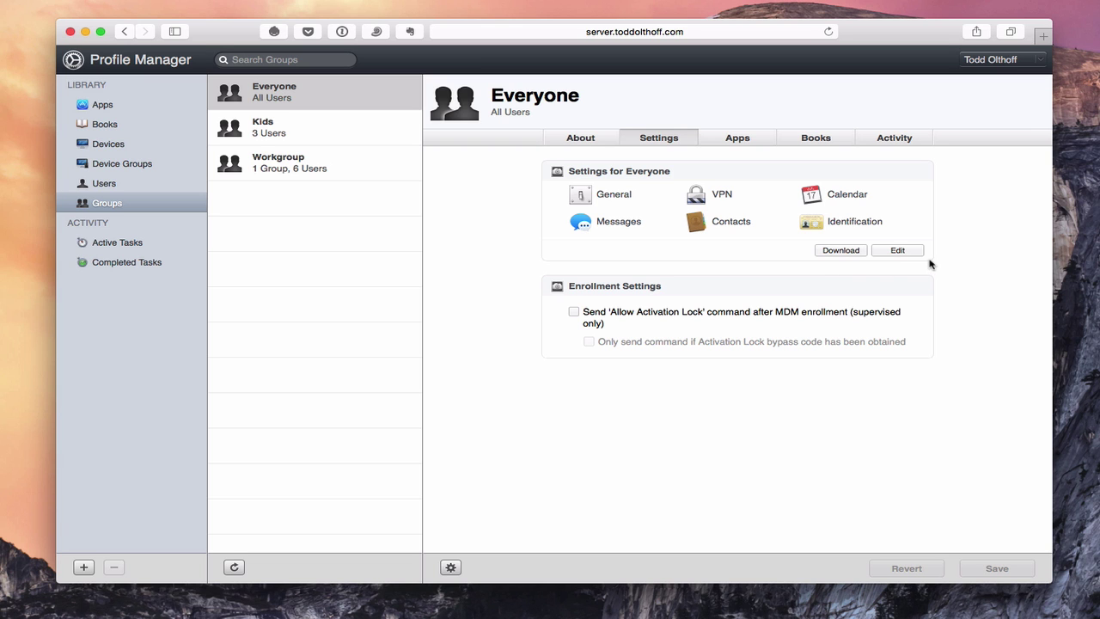
left_click(85, 33)
Step: Review the Everyone settings profile, cancel without changes, and show its empty Apps view
left_click(899, 251)
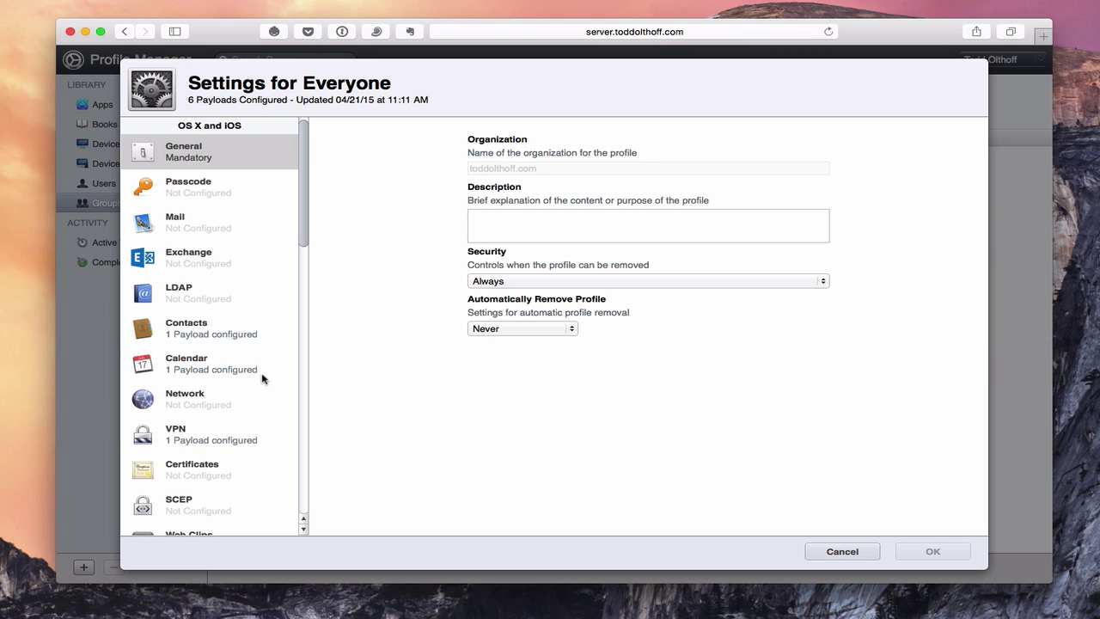
left_click(841, 552)
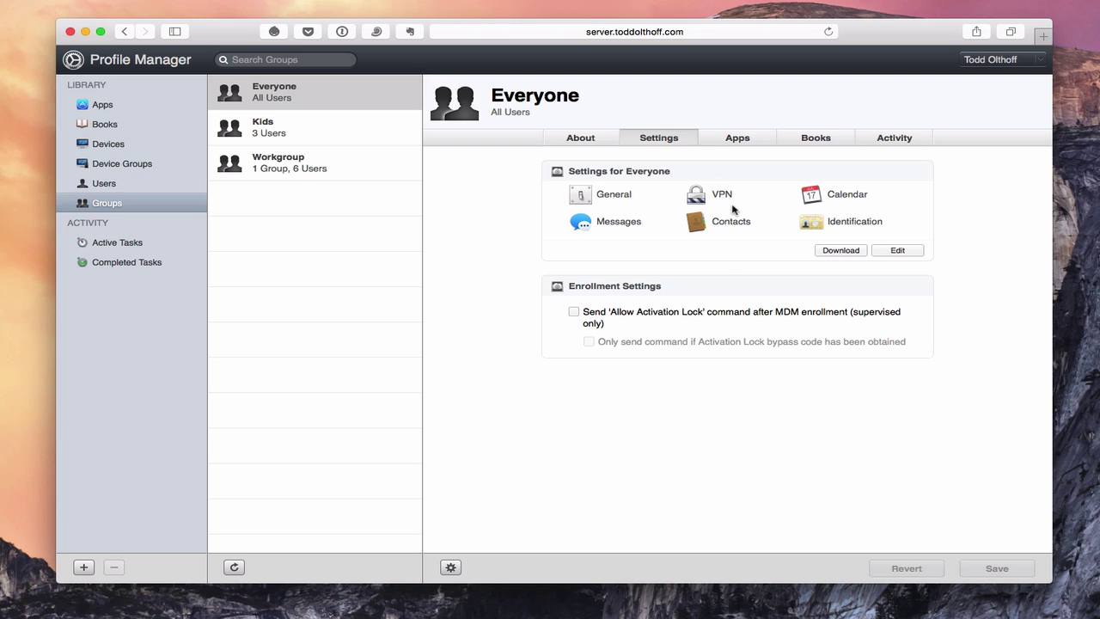
left_click(736, 140)
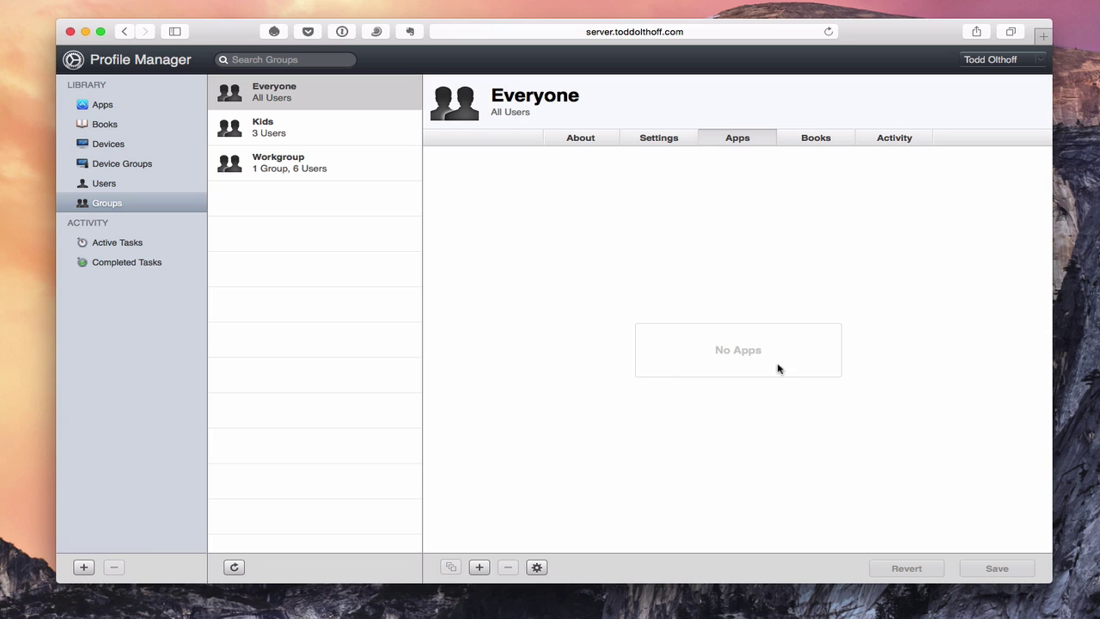
Step: Check the empty app chooser and gear action menu, then show Everyone's empty Books view
left_click(480, 567)
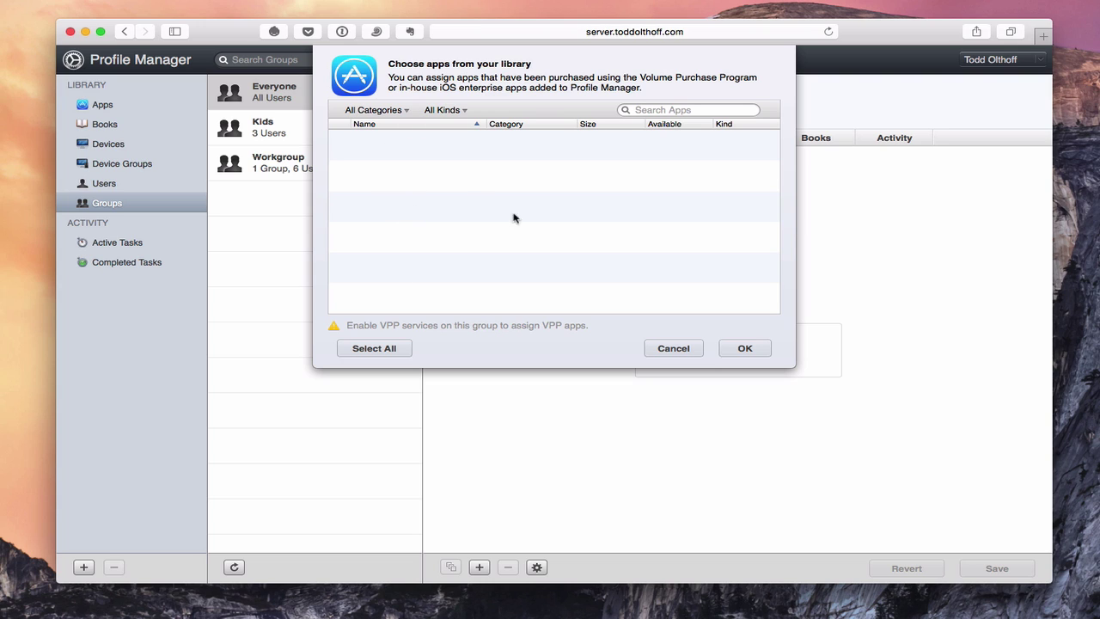
left_click(674, 348)
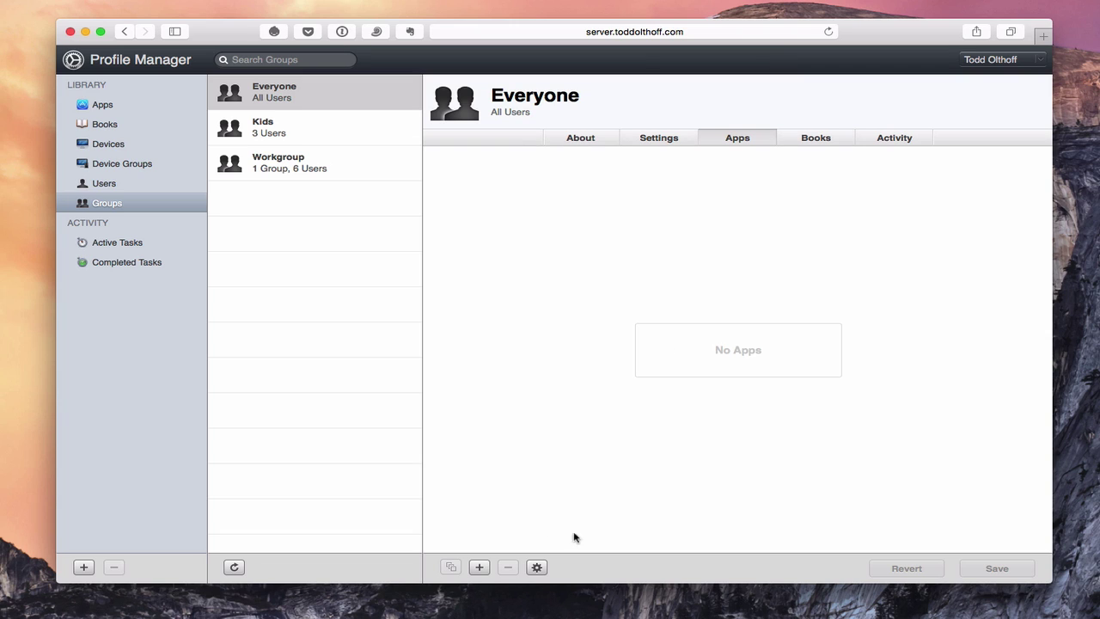
left_click(536, 567)
left_click(536, 567)
left_click(536, 567)
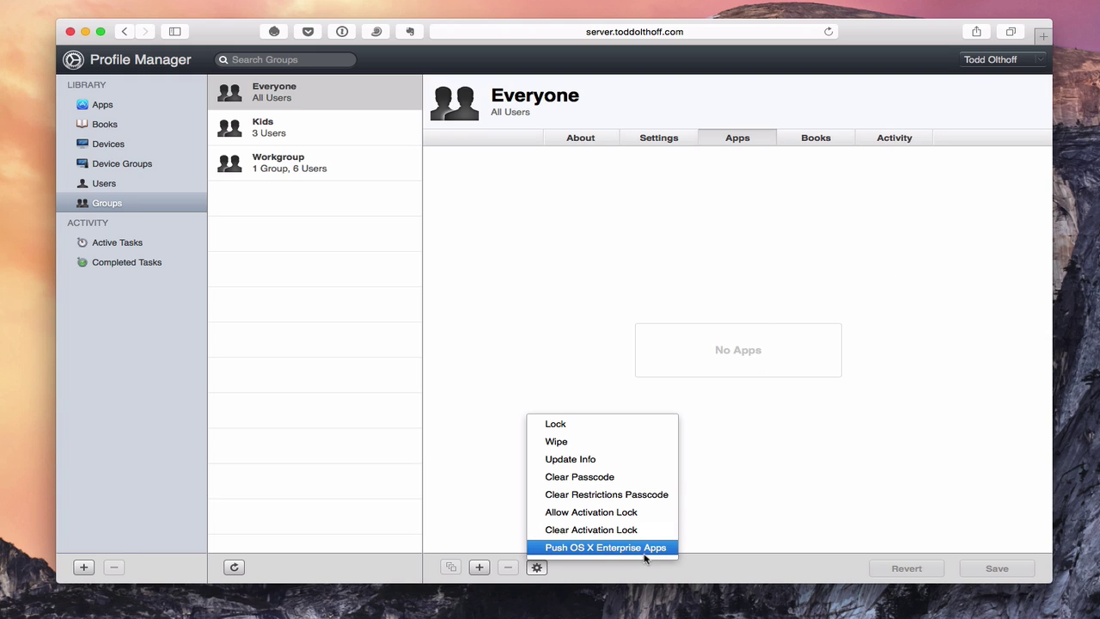
left_click(748, 466)
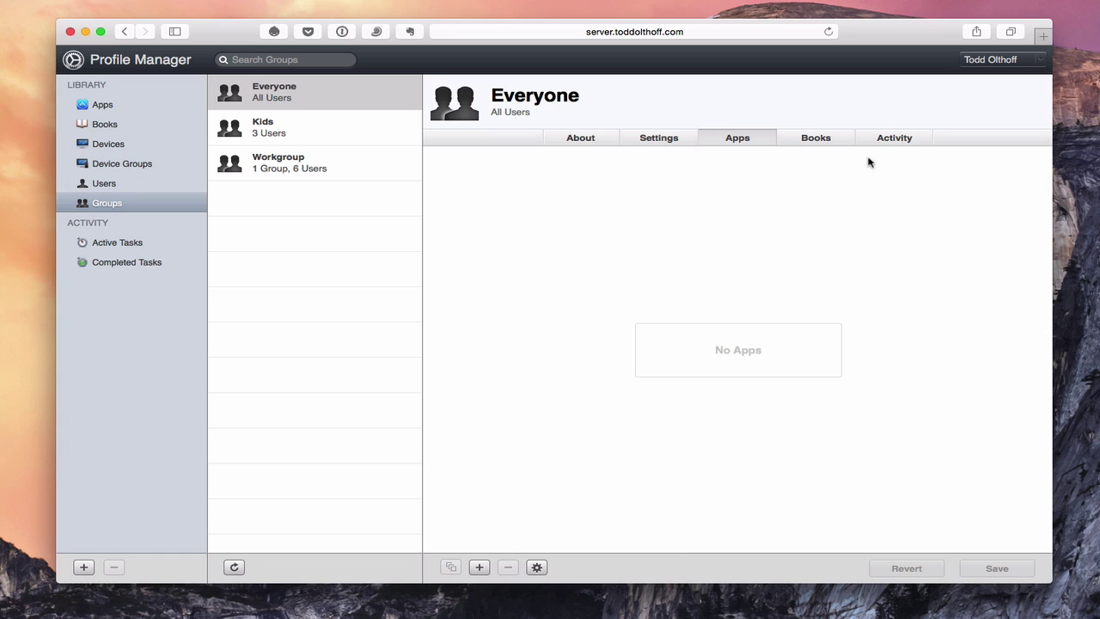
left_click(816, 142)
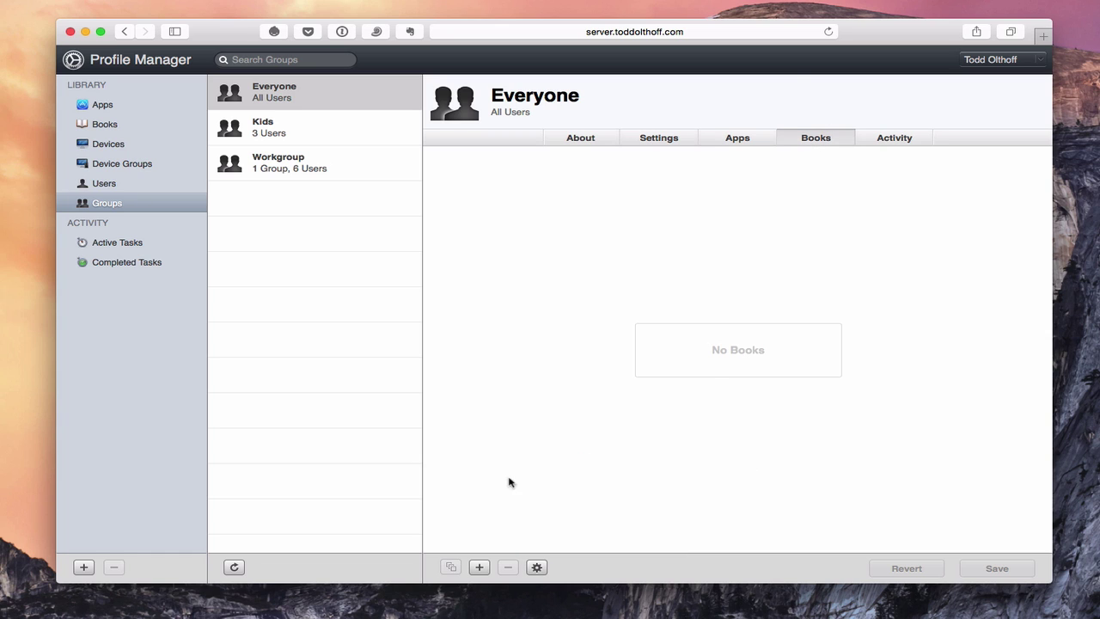
Step: Confirm no books can be added to Everyone, close the action menu, then view Activity
left_click(479, 568)
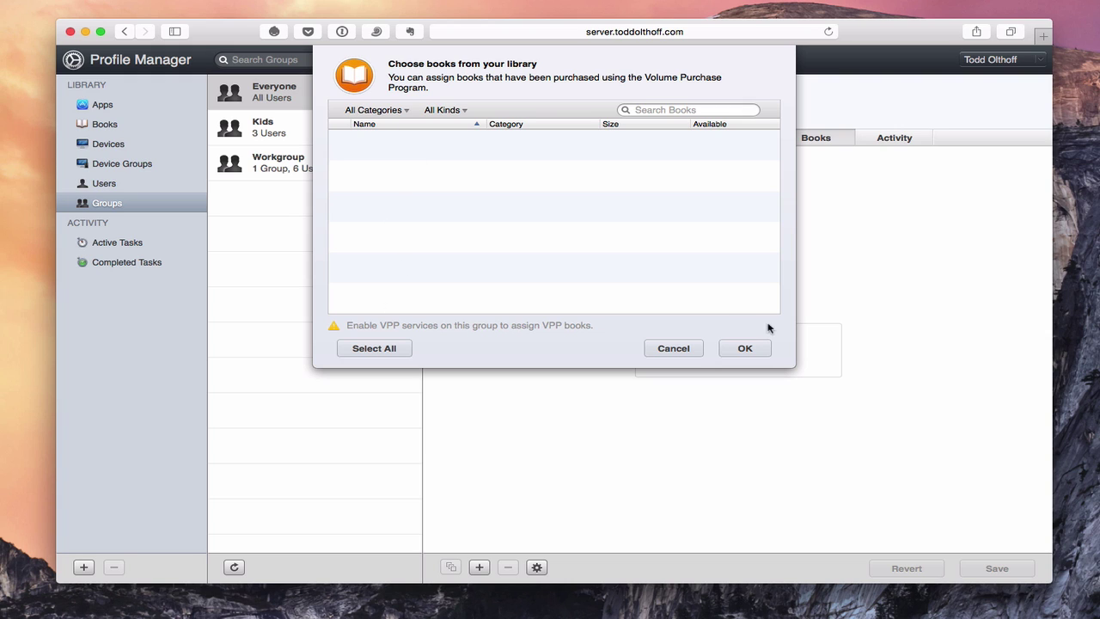
left_click(676, 349)
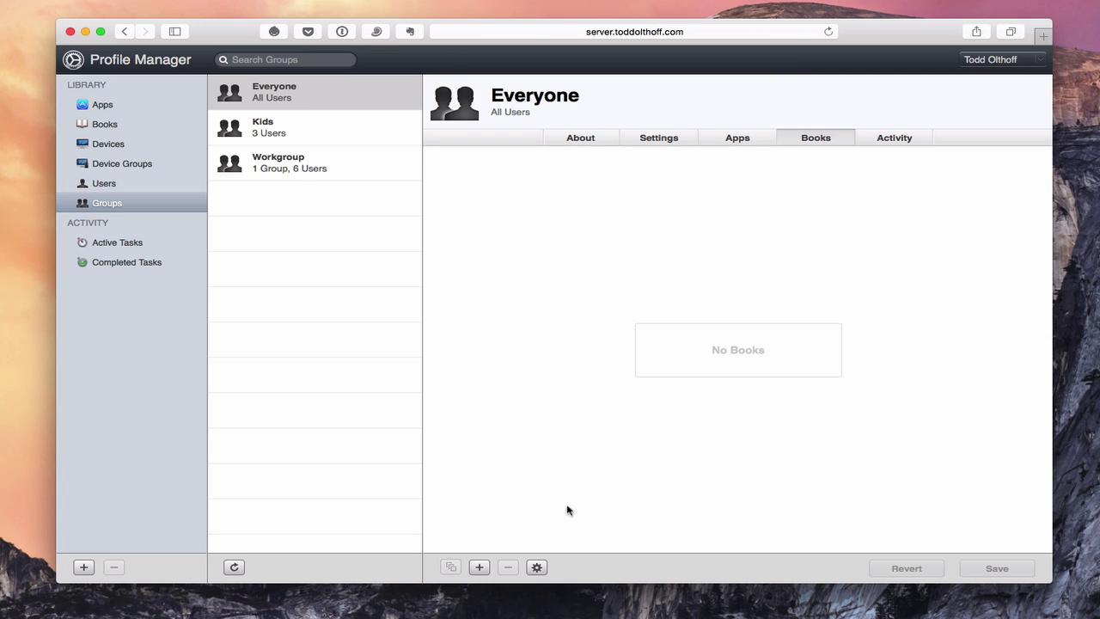
left_click(536, 568)
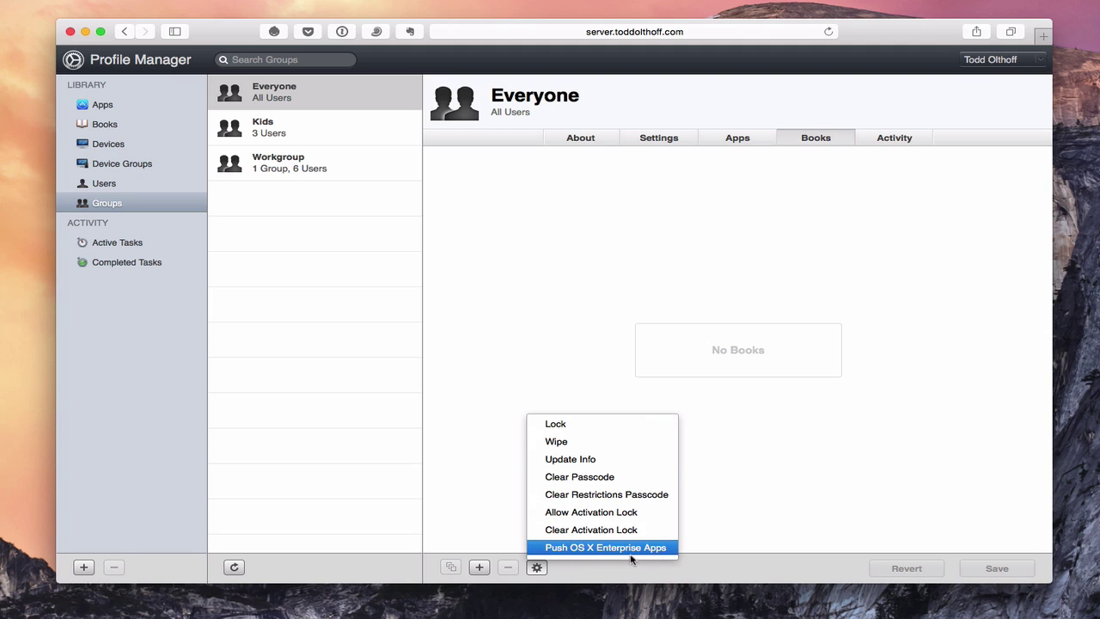
left_click(537, 568)
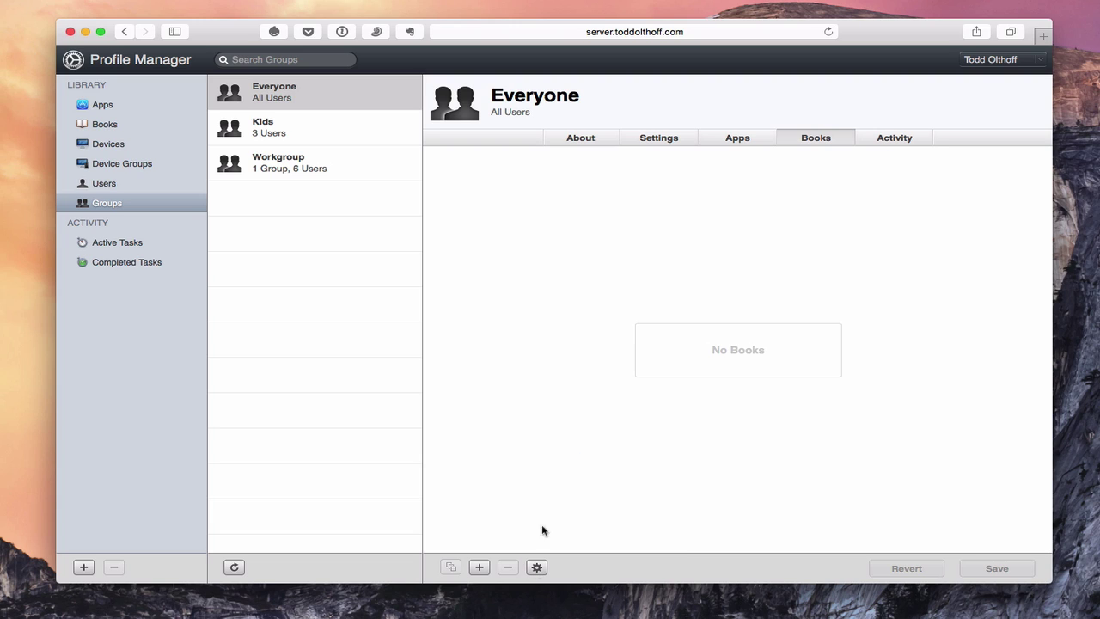
left_click(891, 141)
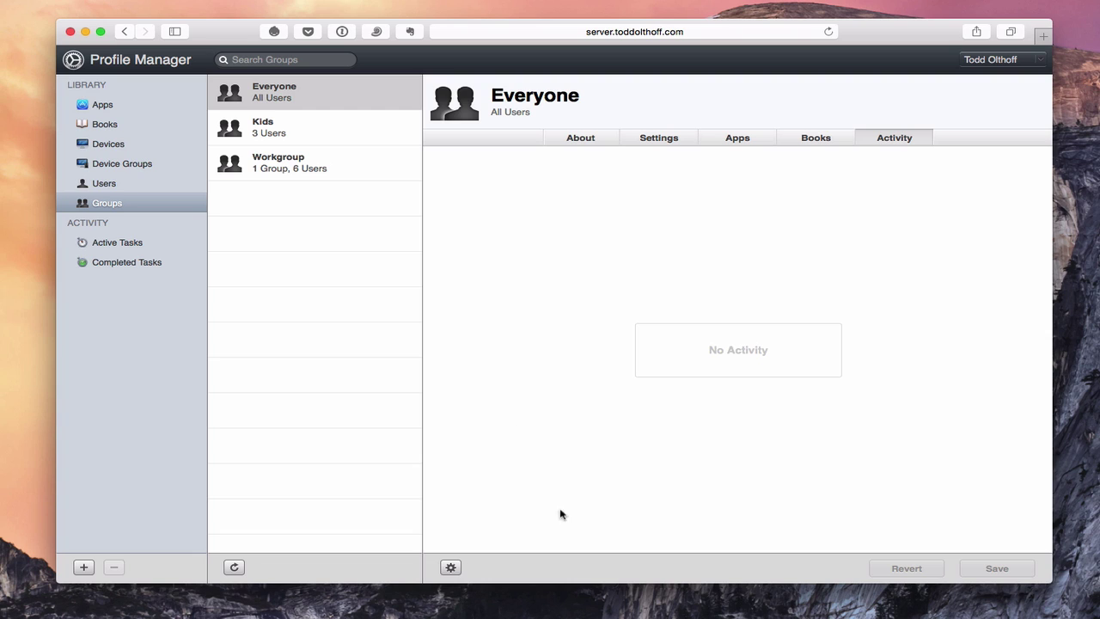
Step: Check Everyone's empty activity and action menu, then open the Kids group's details
left_click(451, 568)
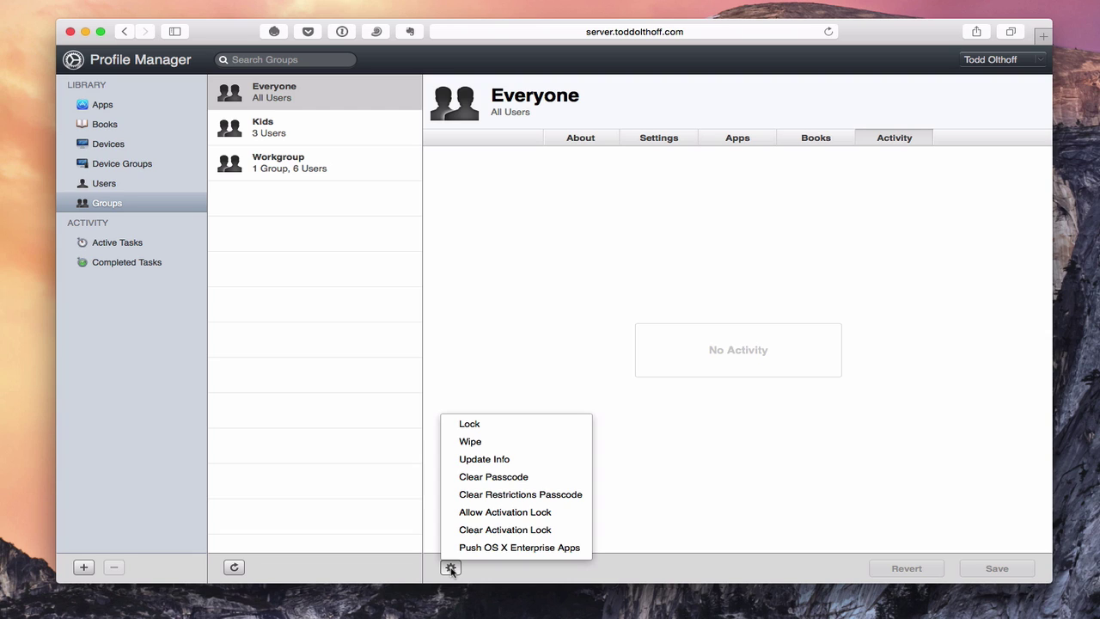
left_click(451, 568)
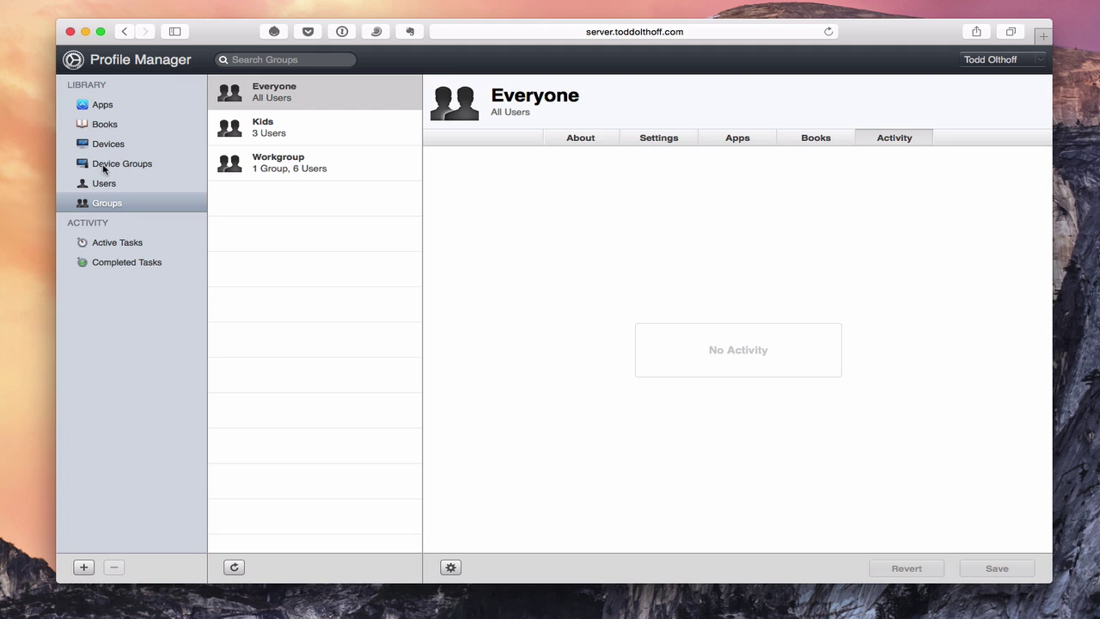
left_click(274, 133)
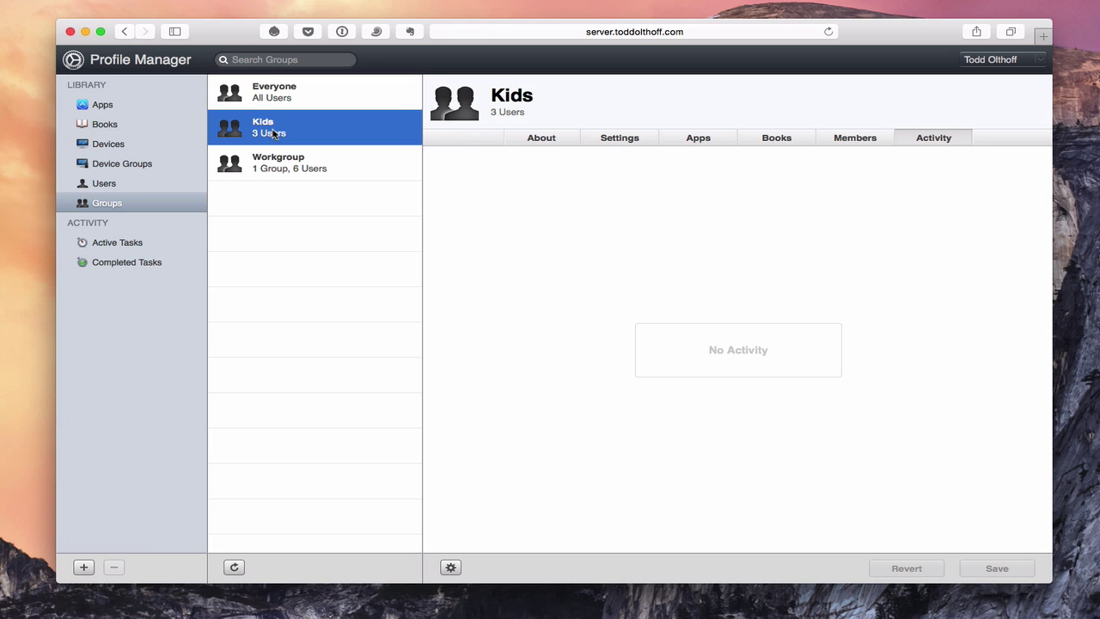
Step: Review the Kids group's general info and restrictions, then its Members list
left_click(552, 142)
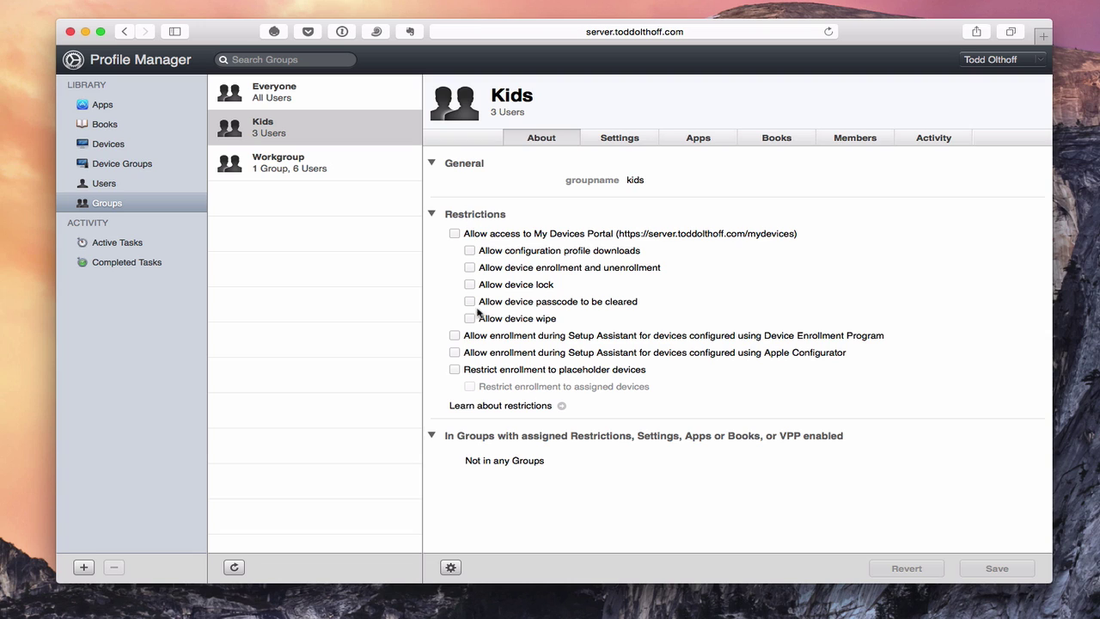
left_click(291, 164)
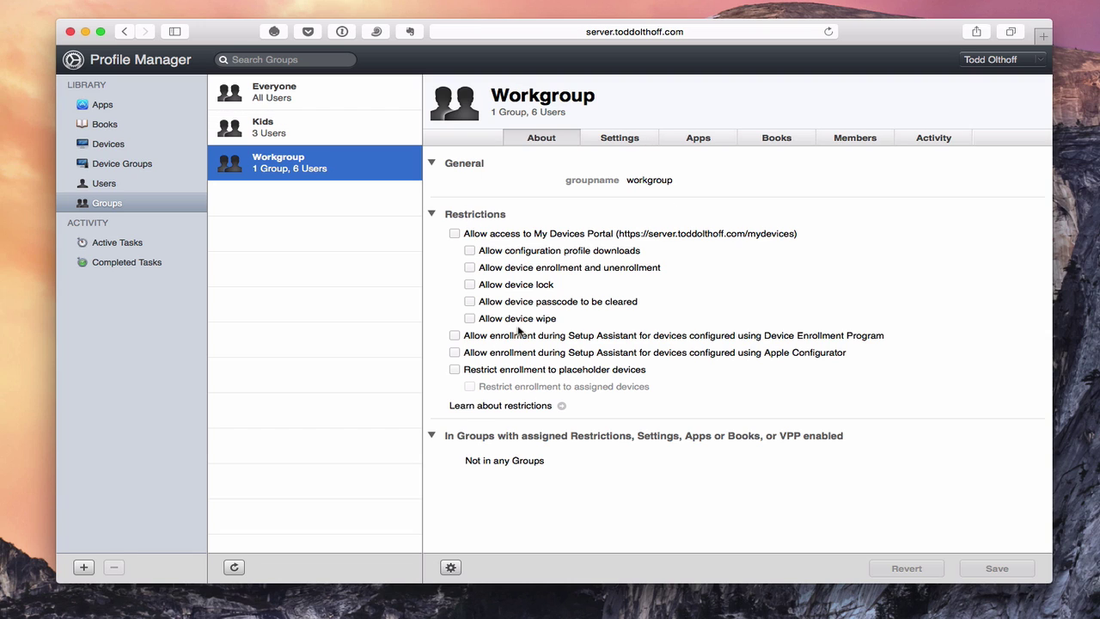
left_click(271, 134)
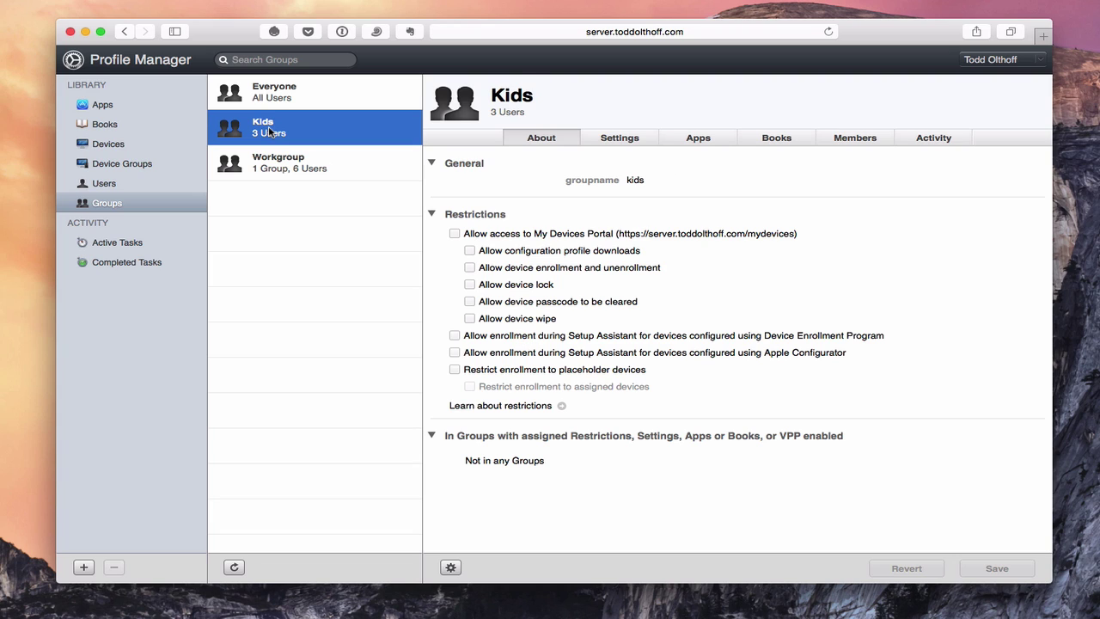
left_click(859, 141)
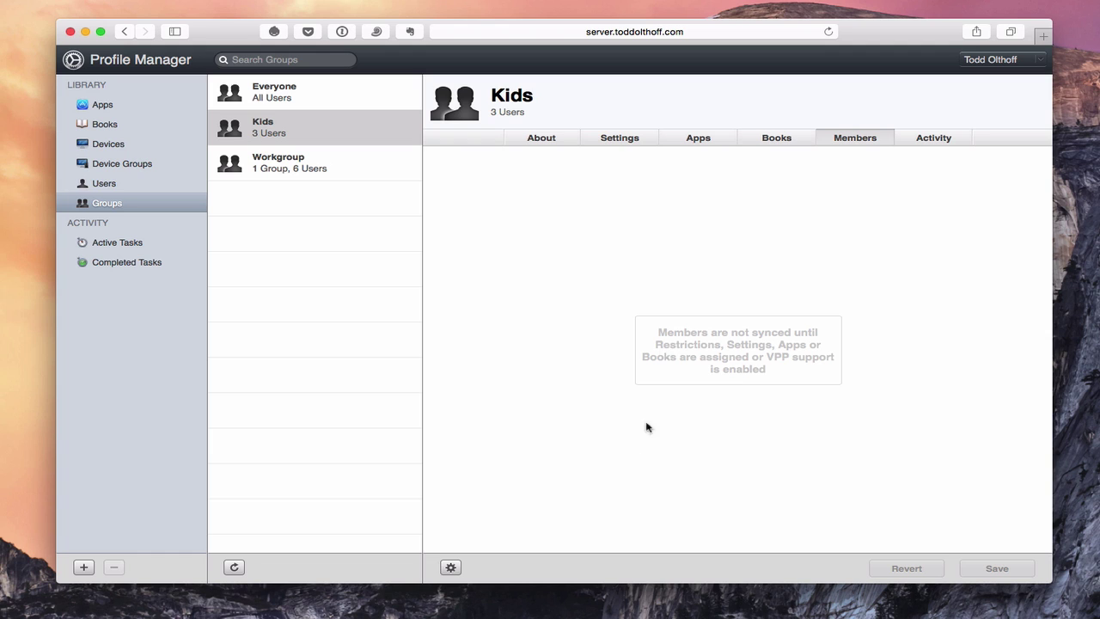
Step: Show Workgroup's general info and restrictions, then its Members note about unsynced members
left_click(297, 167)
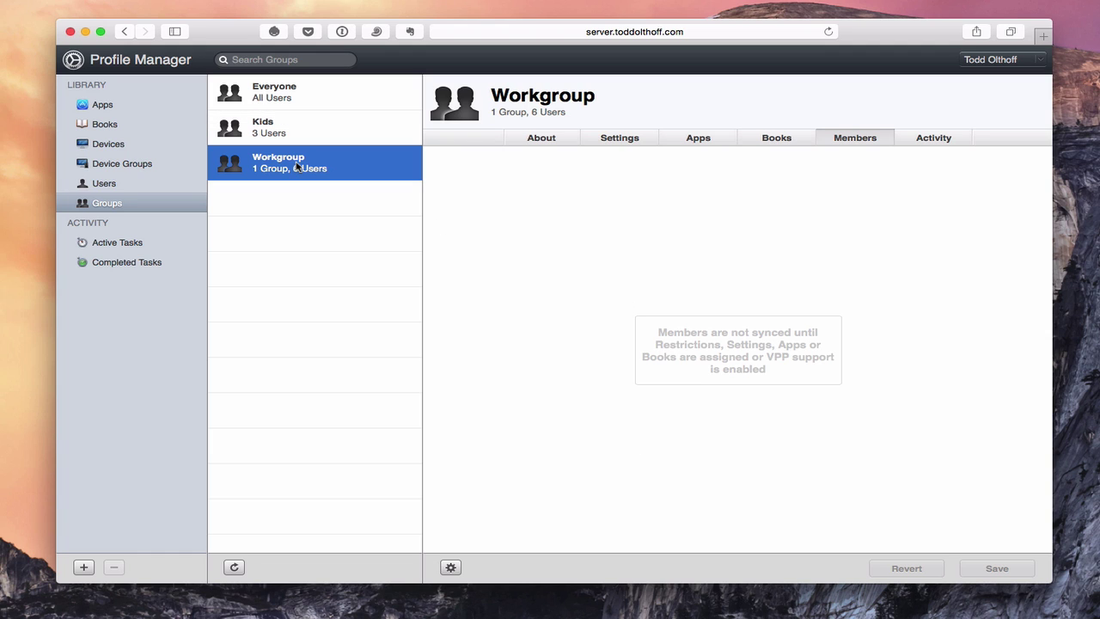
left_click(542, 139)
left_click(853, 139)
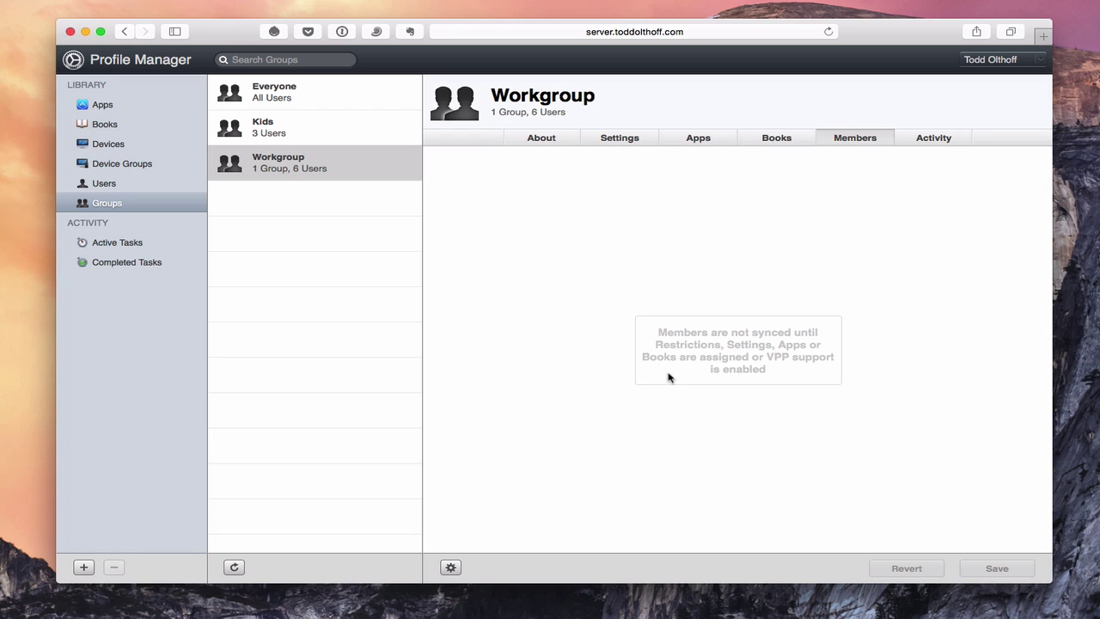
Step: Show the first user's About details, briefly opening and closing the gear action menu
left_click(106, 185)
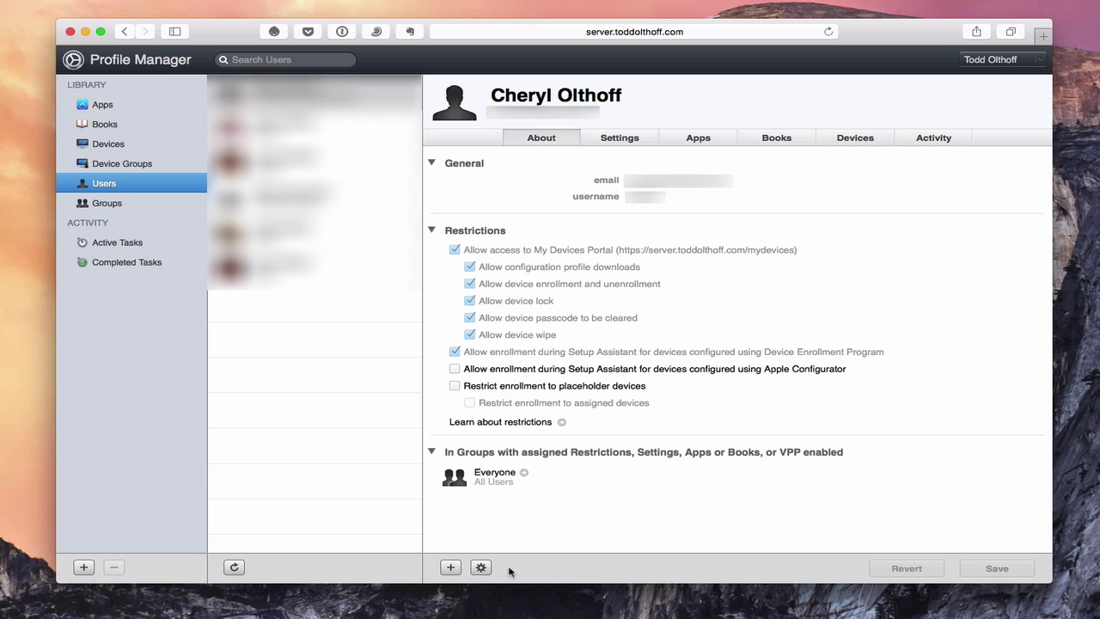
left_click(480, 568)
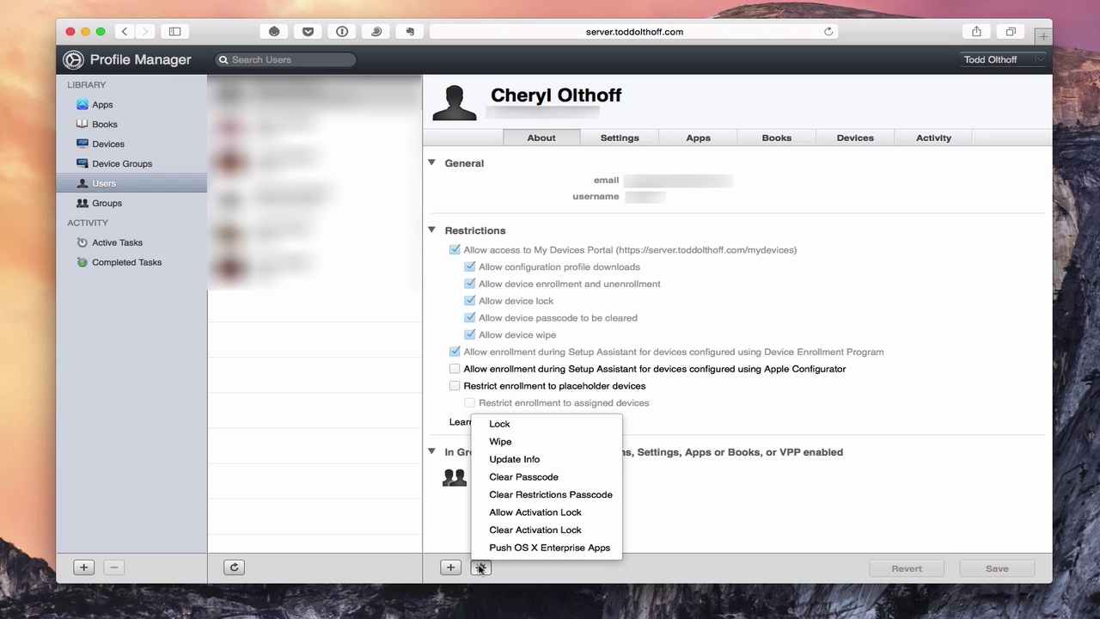
left_click(480, 567)
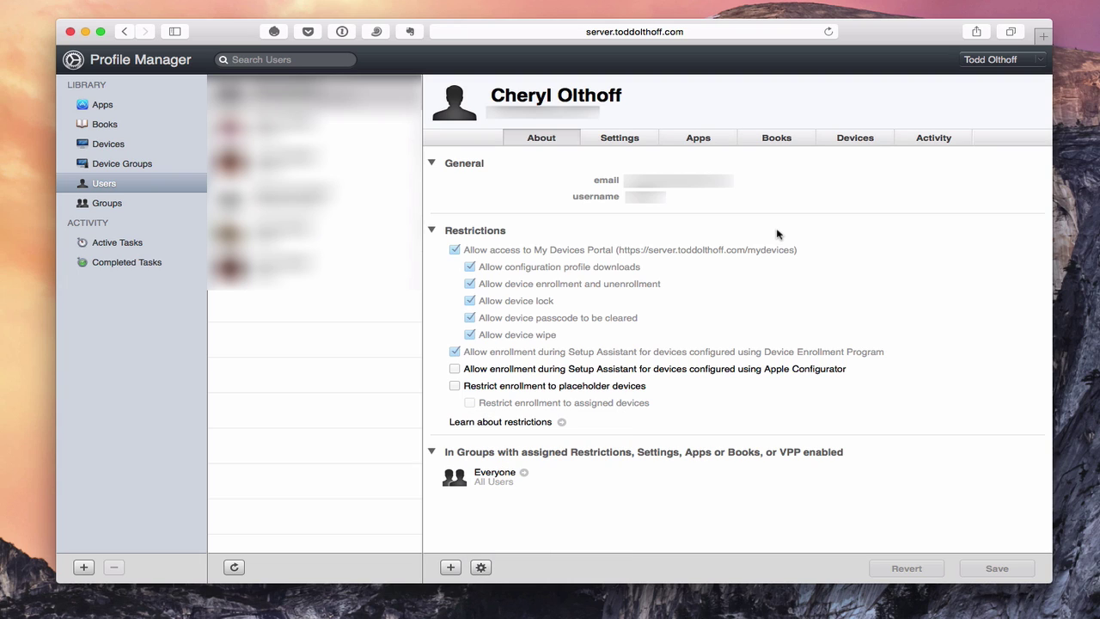
Step: Compare users' assigned devices, finding an iPhone and MacBook Pro, and preview Add Devices without adding
left_click(850, 140)
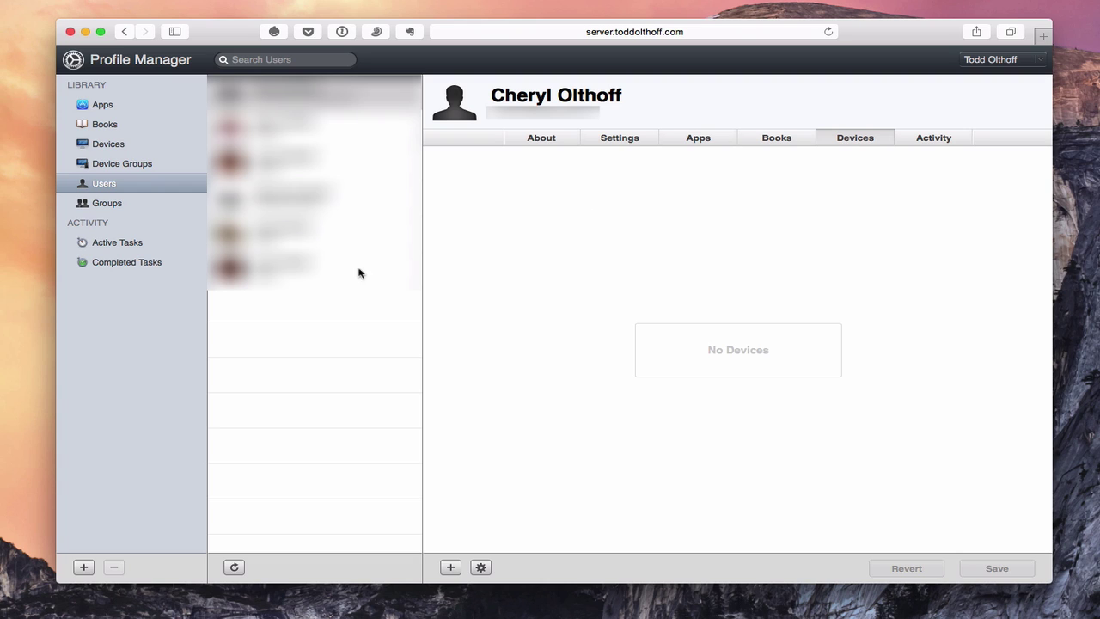
left_click(290, 237)
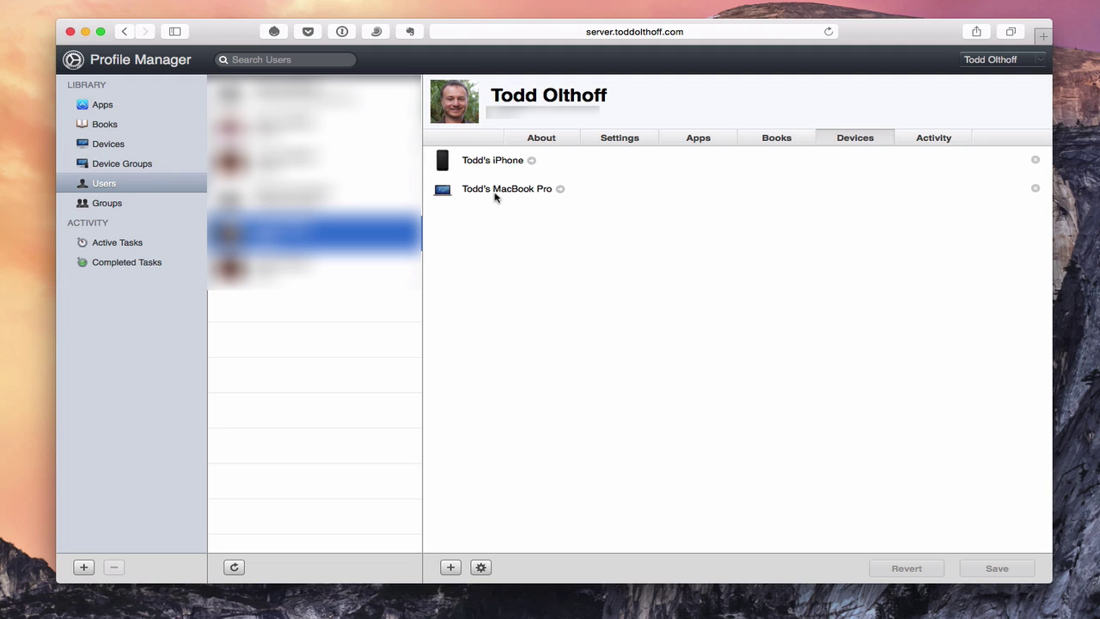
left_click(451, 568)
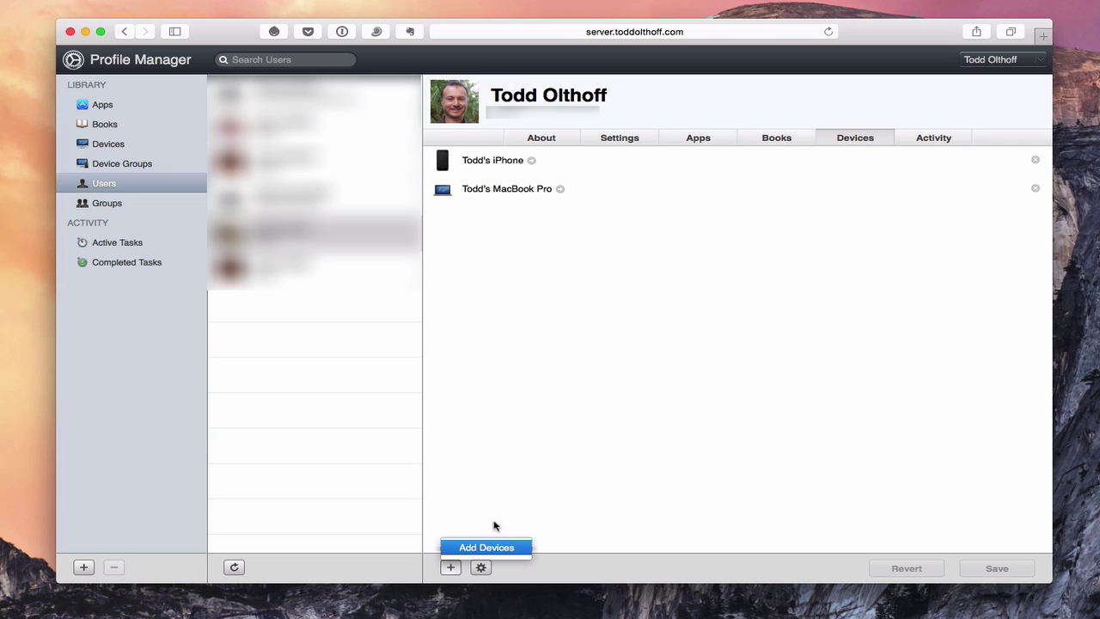
left_click(564, 424)
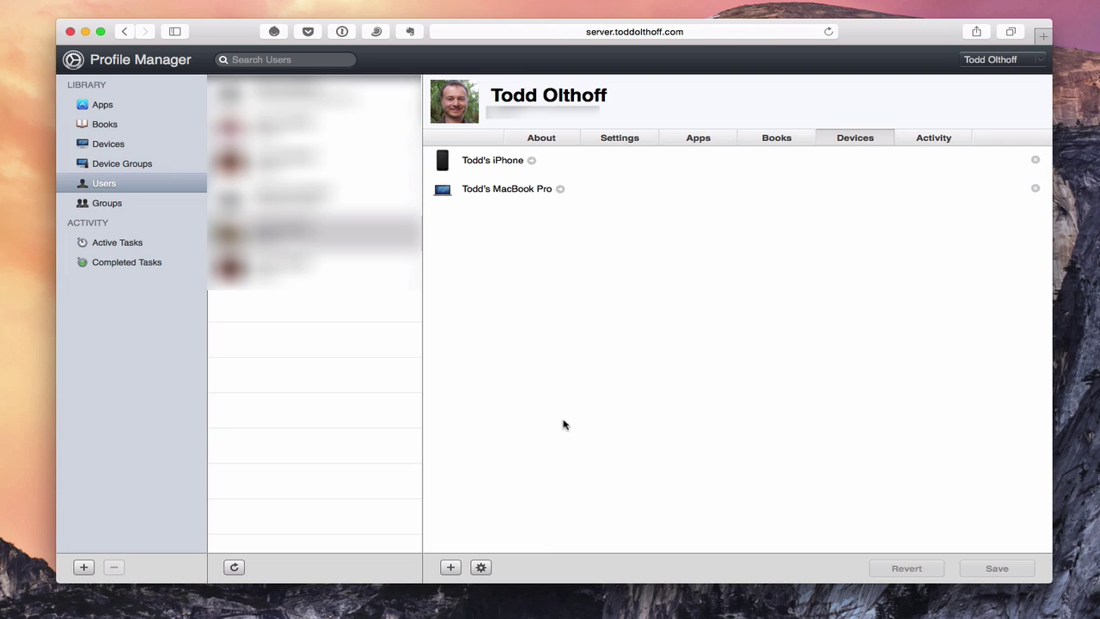